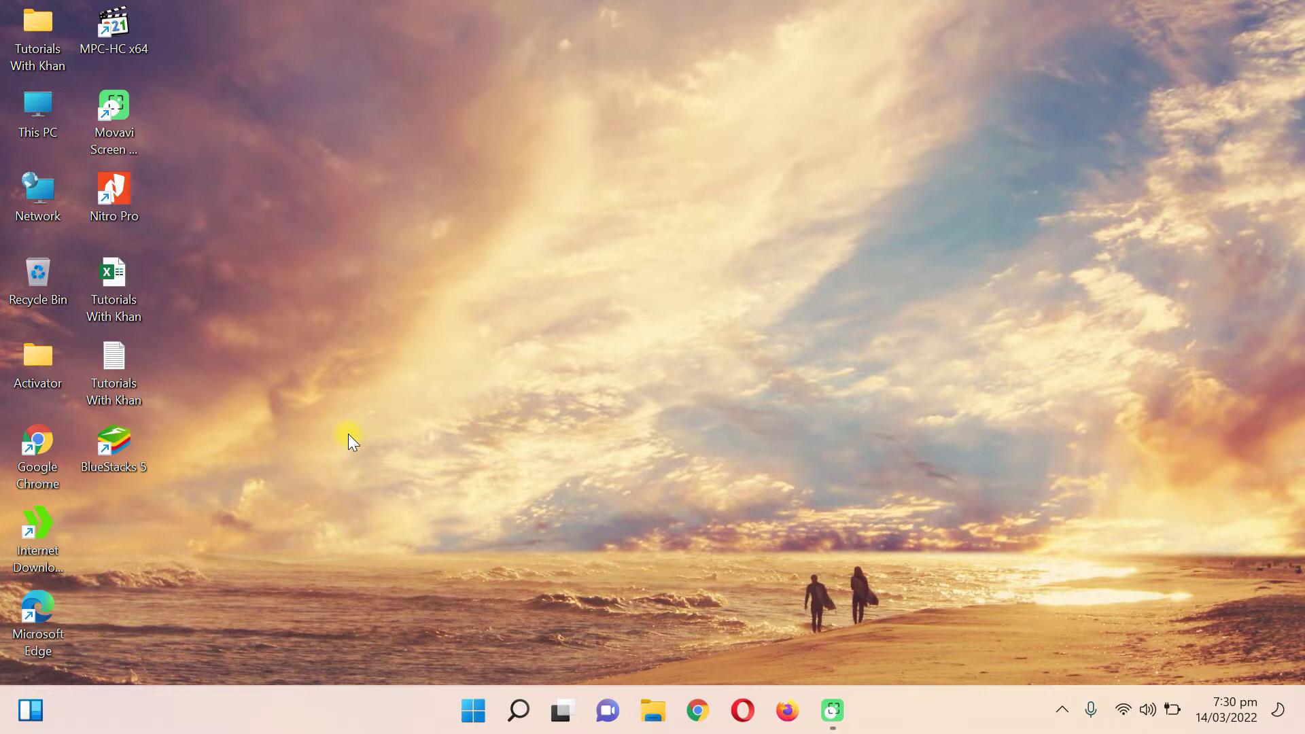
Open the 'Tutorials With Khan' Excel workbook from the desktop
double_click(121, 293)
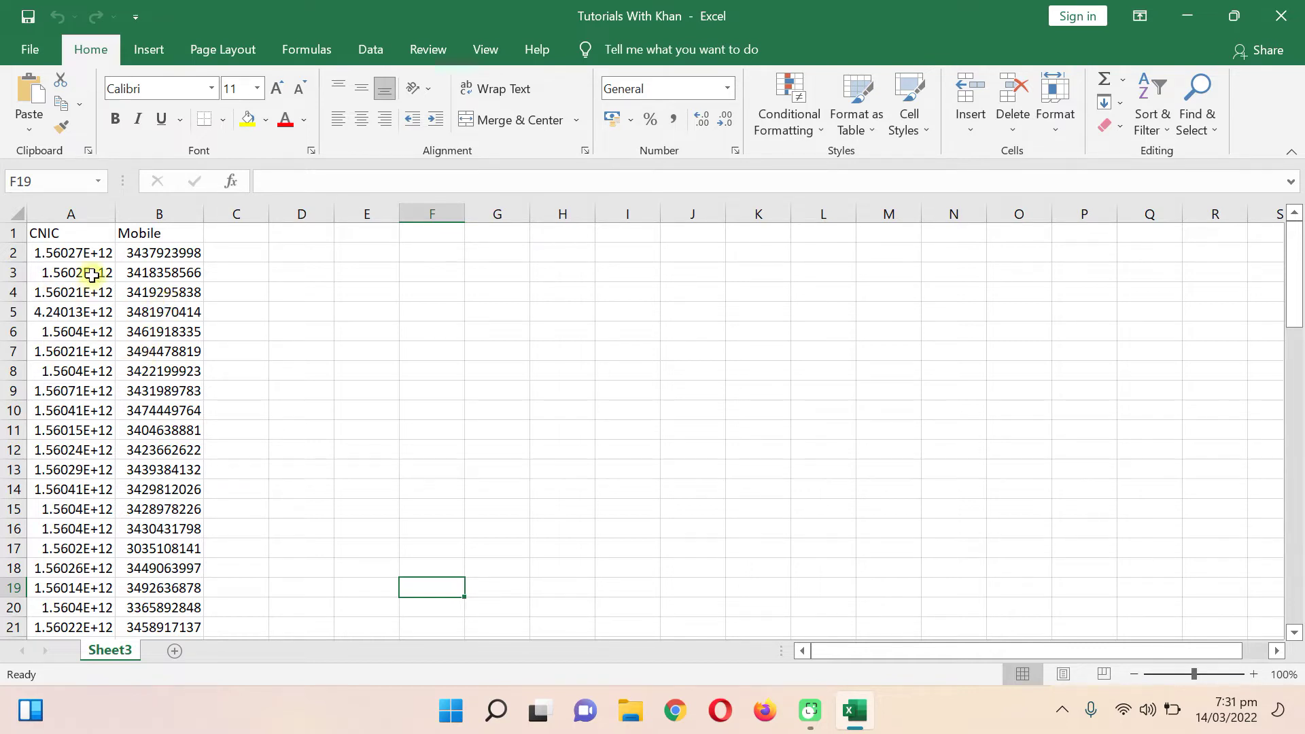
Check the full CNIC and Mobile values in A2 and B2, then select the CNIC cells down column A
click(85, 253)
click(146, 256)
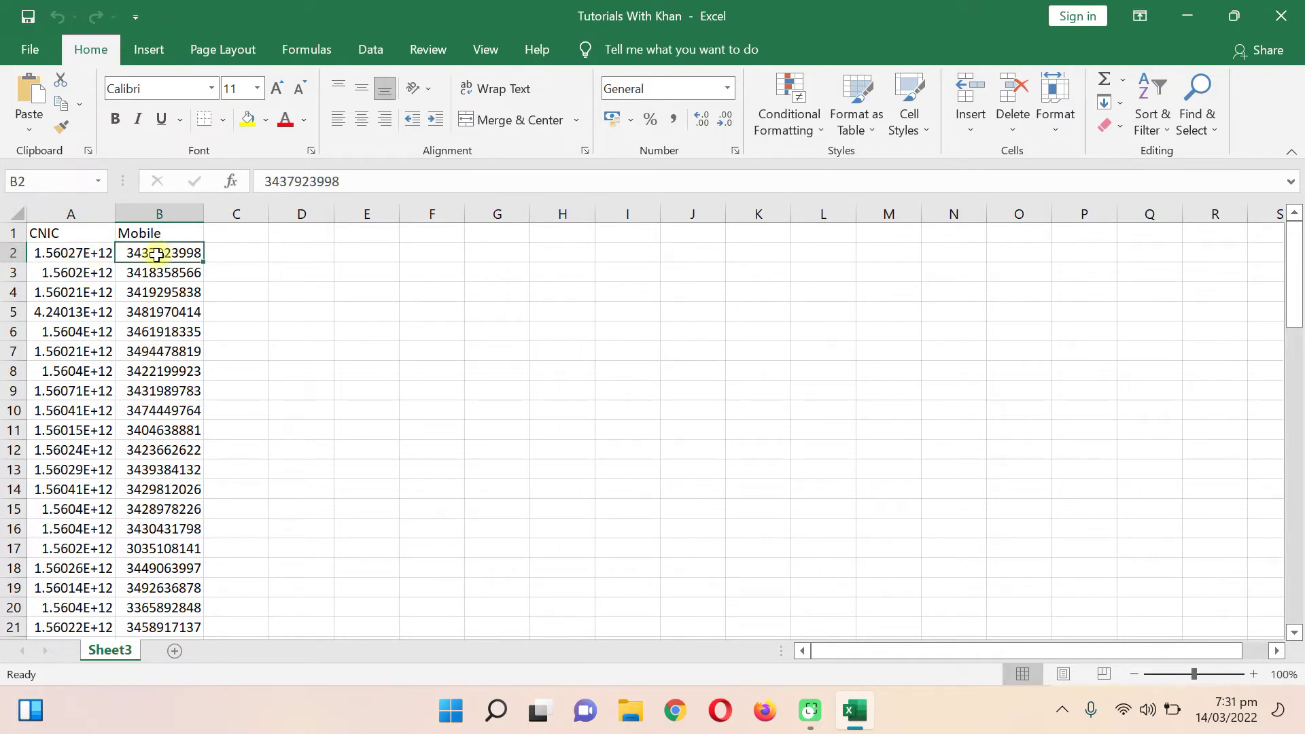
click(44, 256)
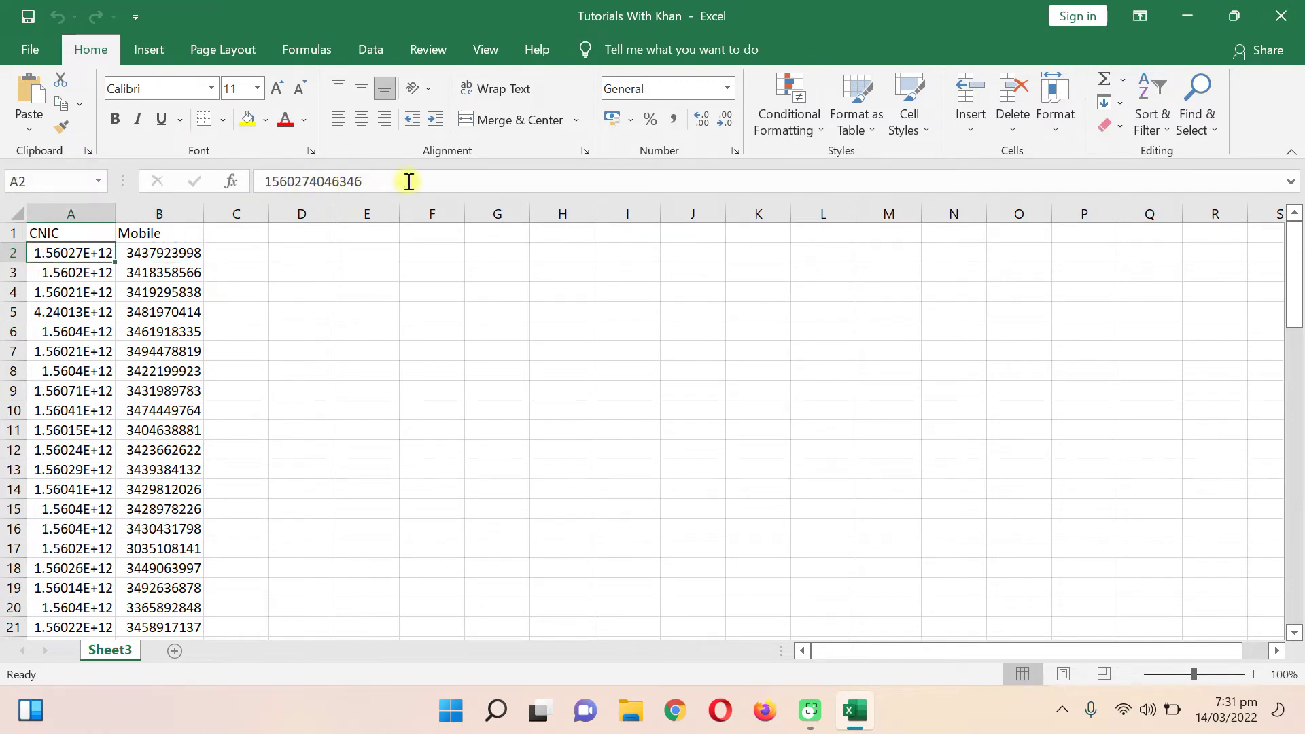
scroll(79, 327, down, 5)
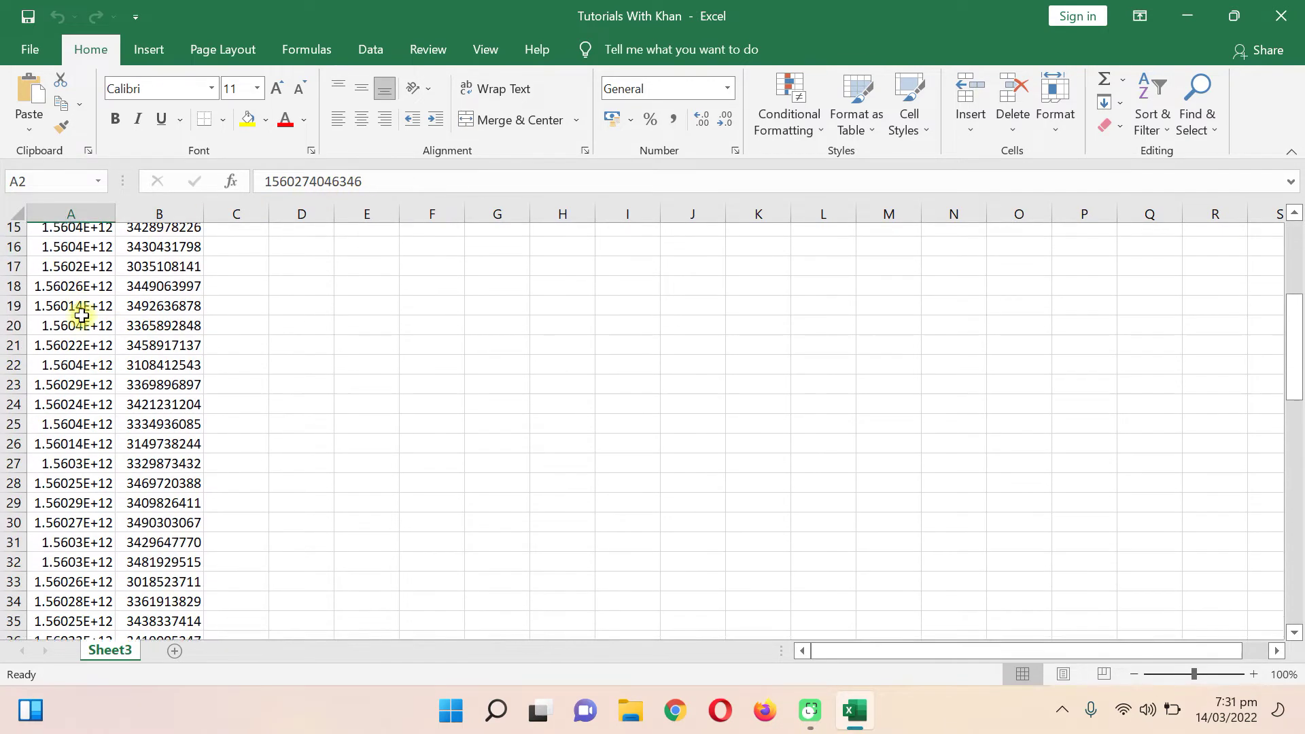
scroll(80, 319, up, 4)
scroll(82, 314, up, 1)
click(136, 252)
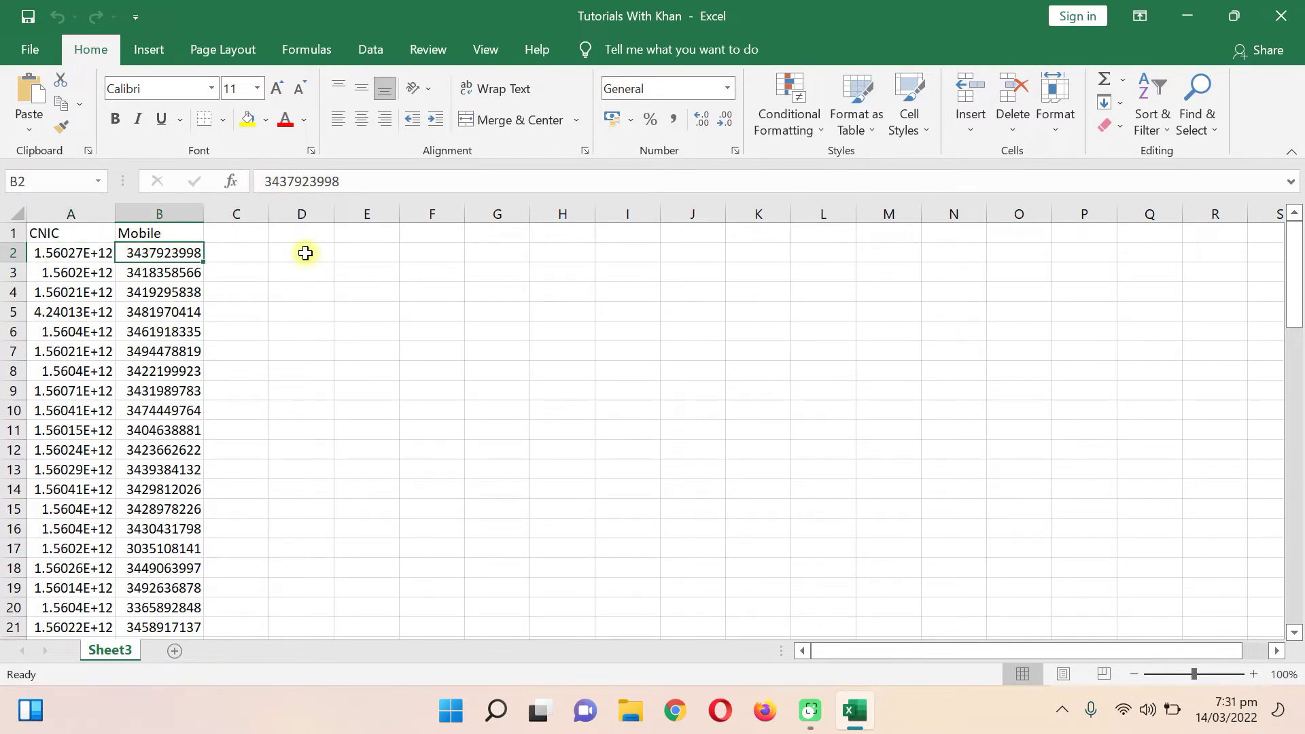
click(87, 254)
drag(88, 253, 96, 664)
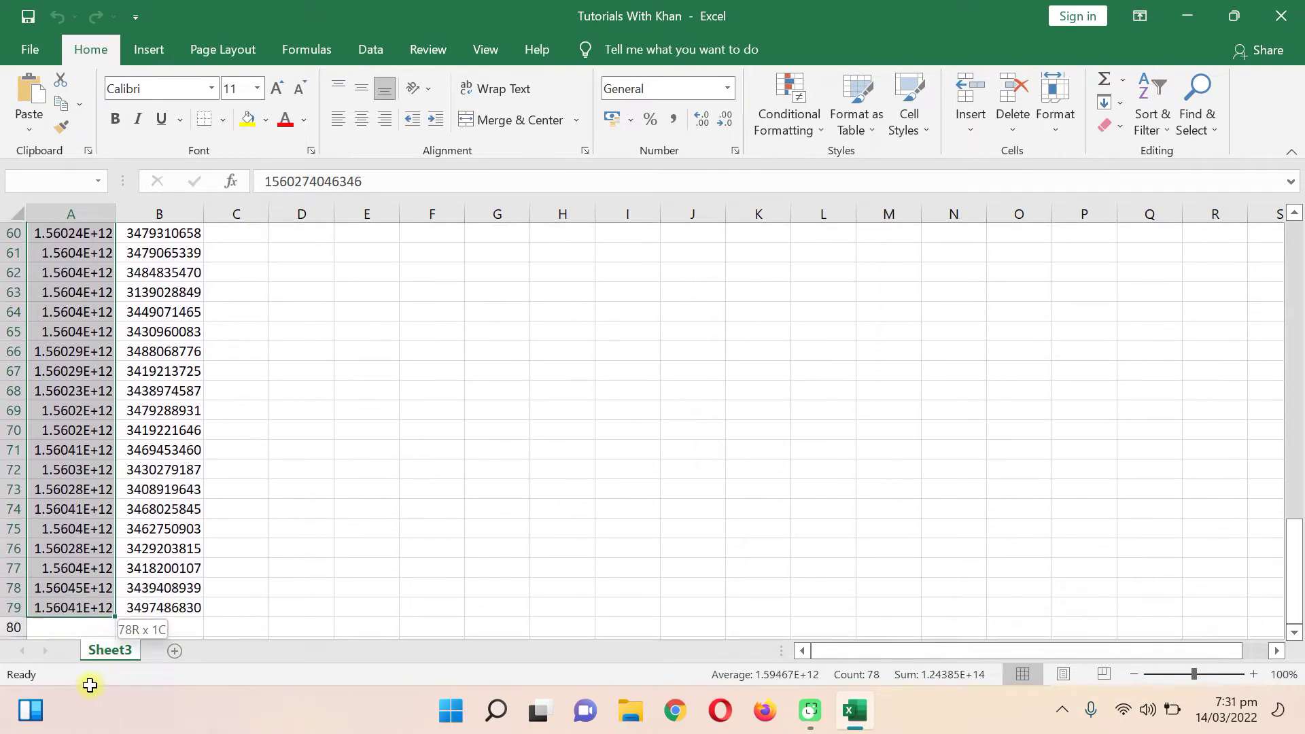
Format CNIC cells A2:A79 as Number with 0 decimal places
drag(95, 664, 74, 607)
right_click(74, 602)
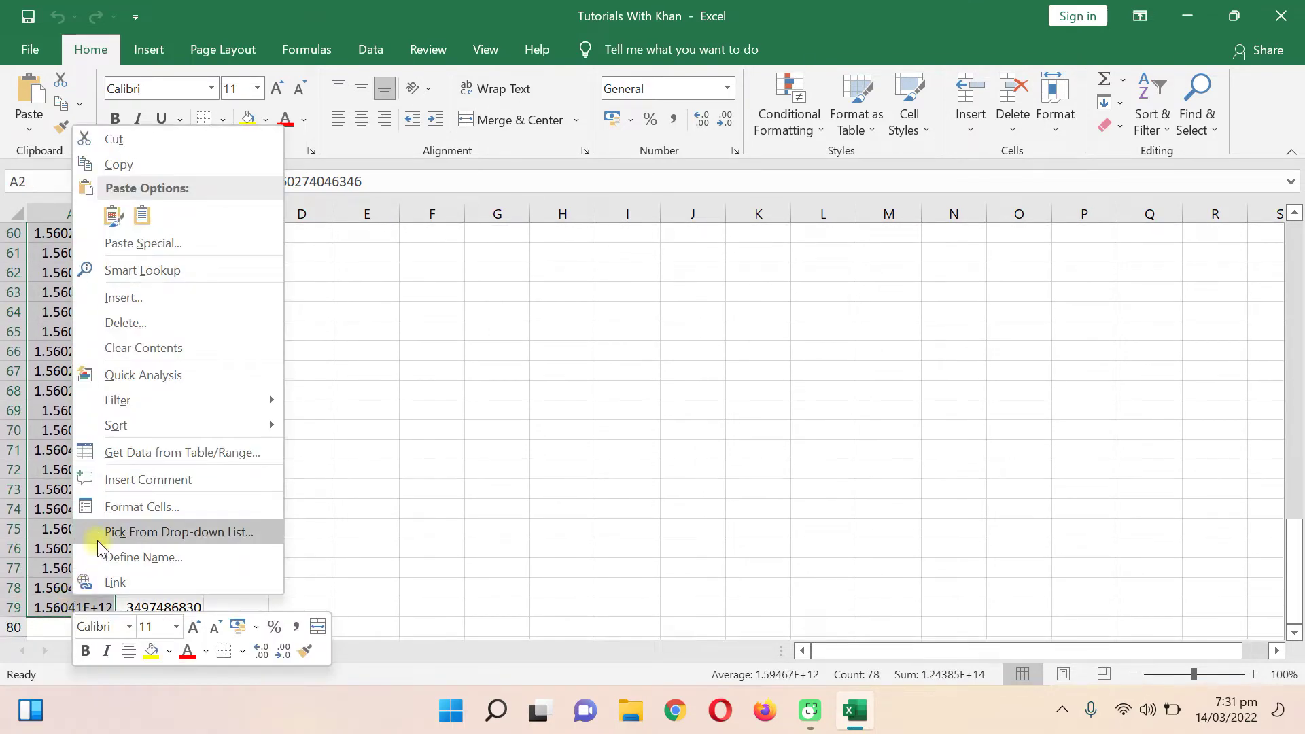
click(128, 510)
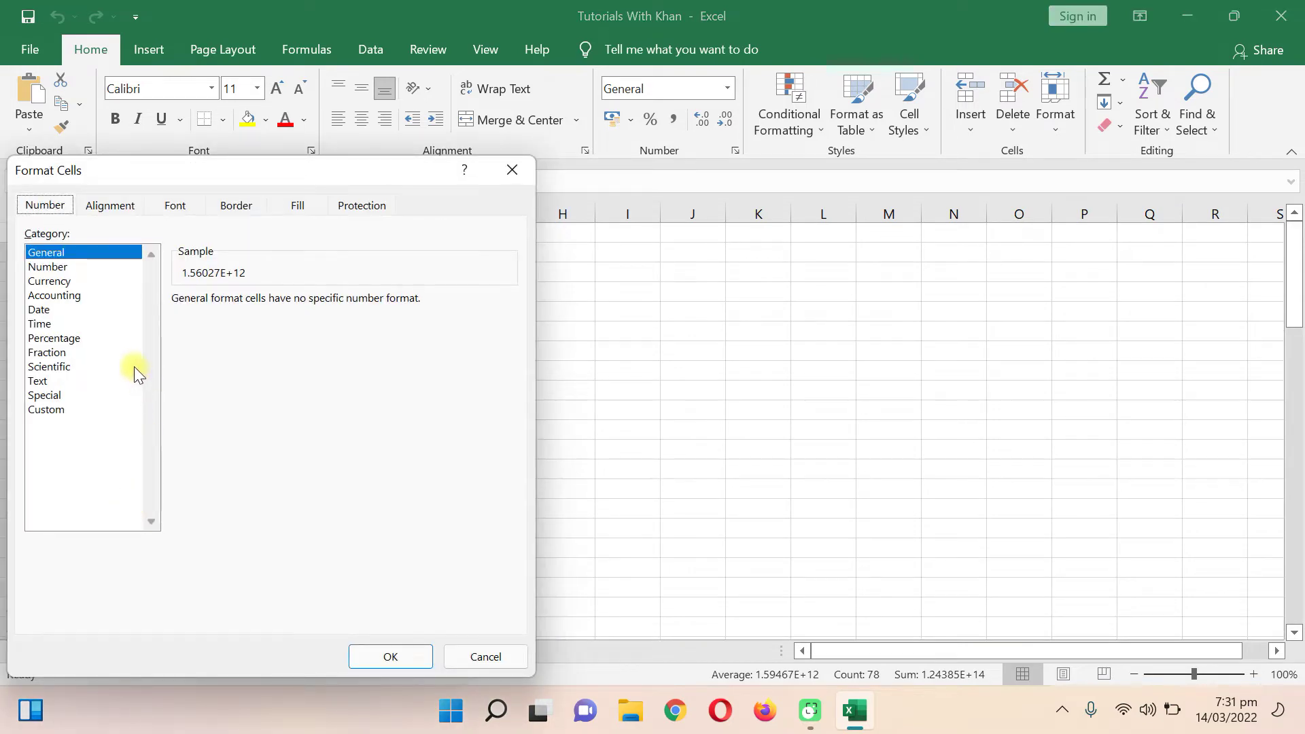
click(48, 269)
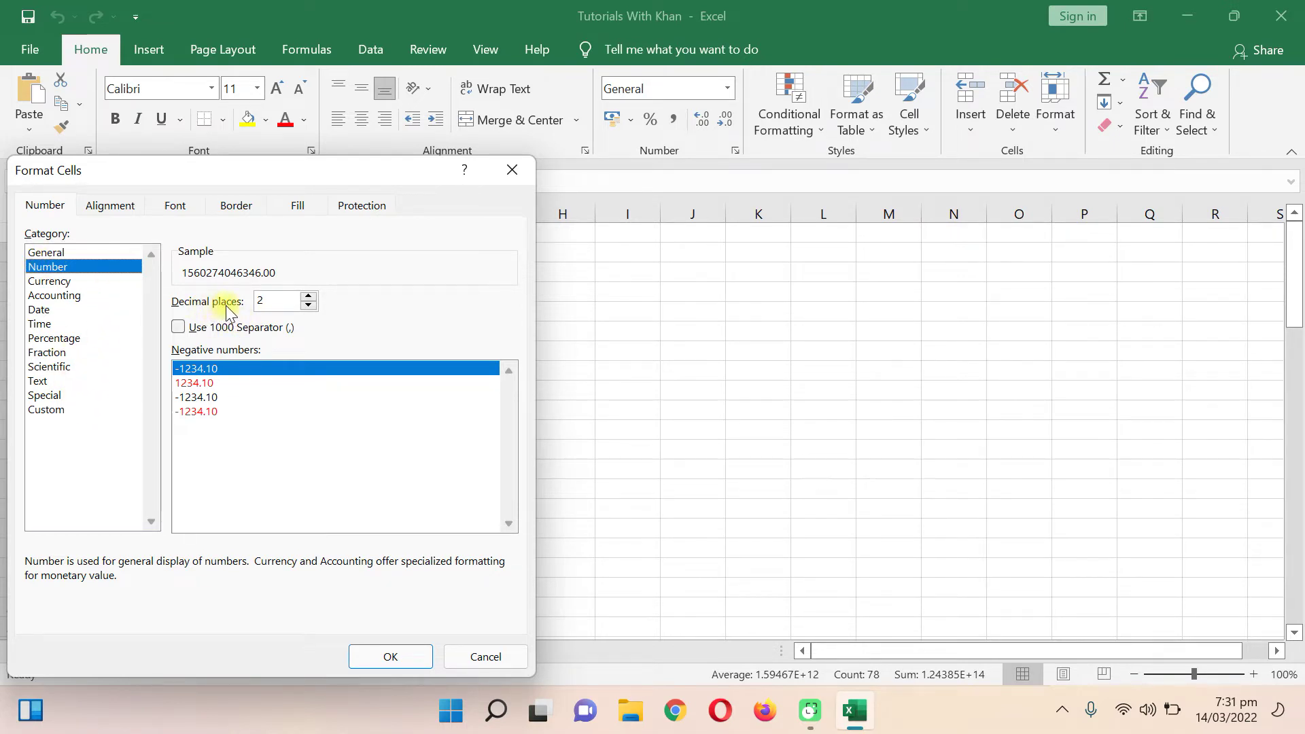
click(309, 306)
click(309, 306)
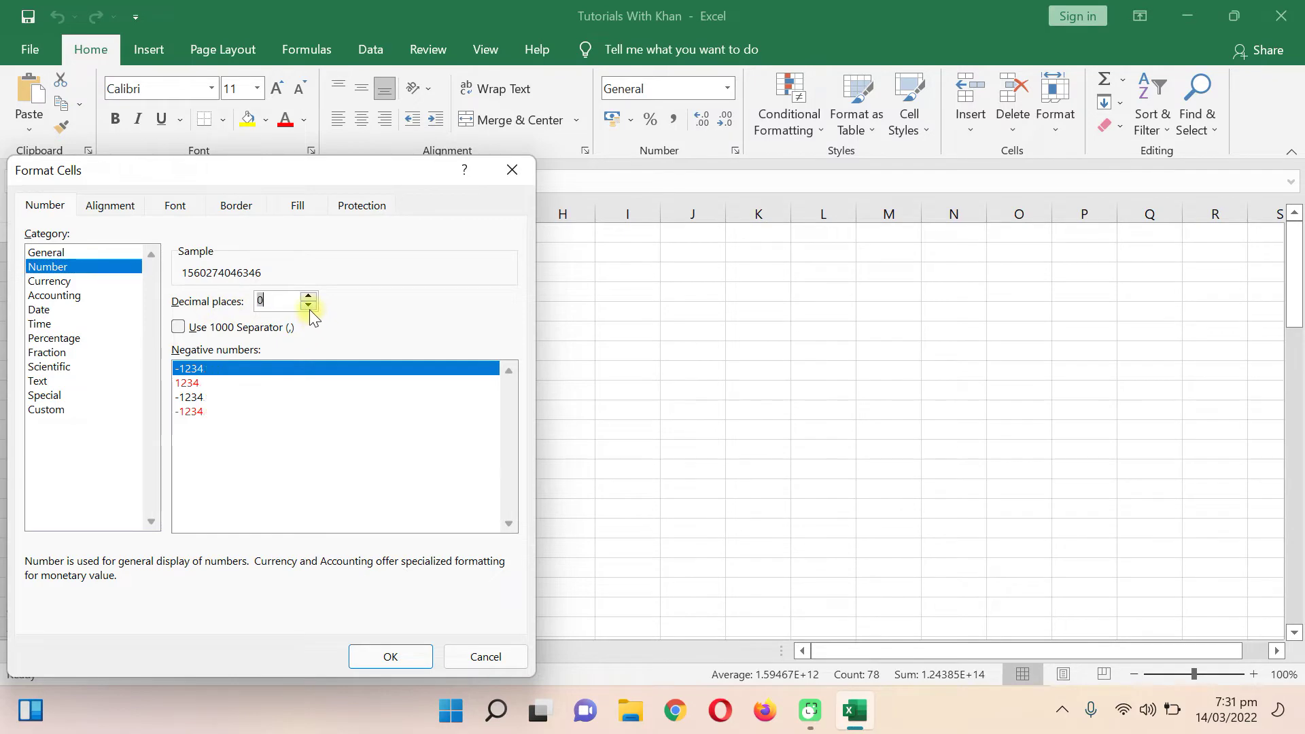
click(389, 654)
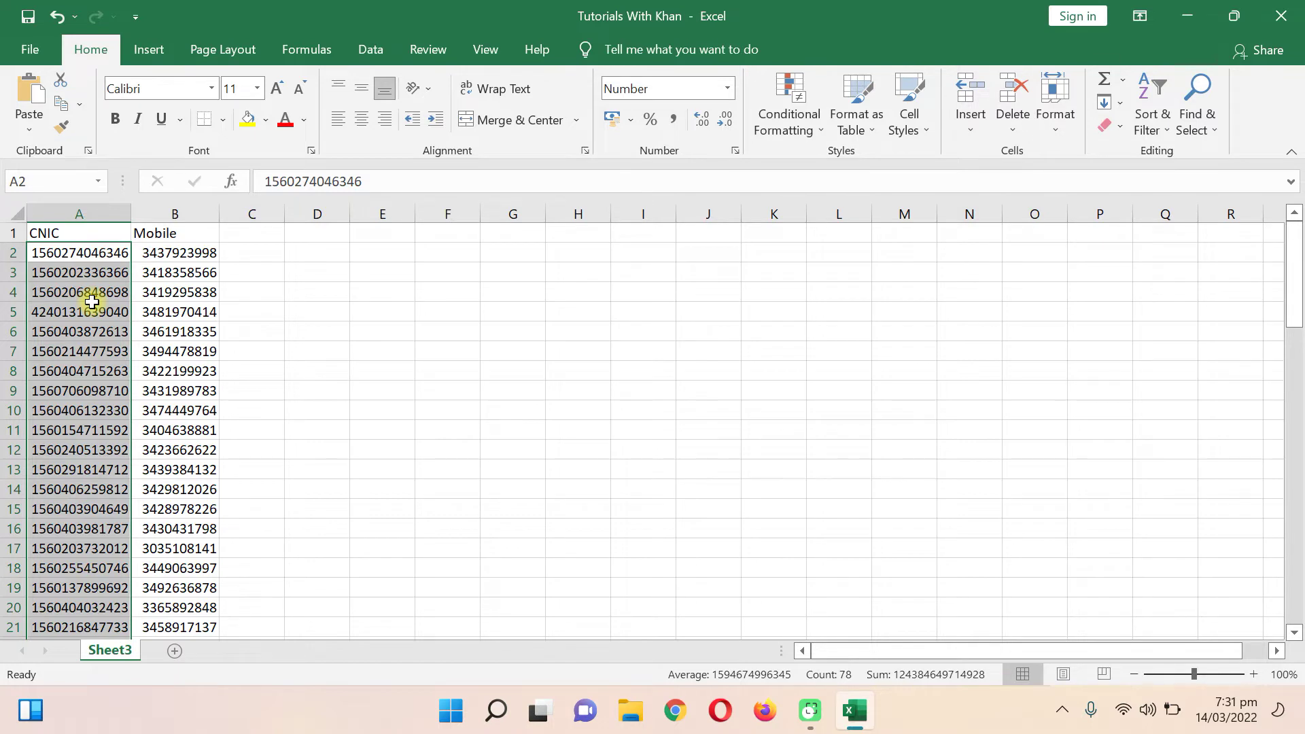
key(ctrl+z)
click(62, 291)
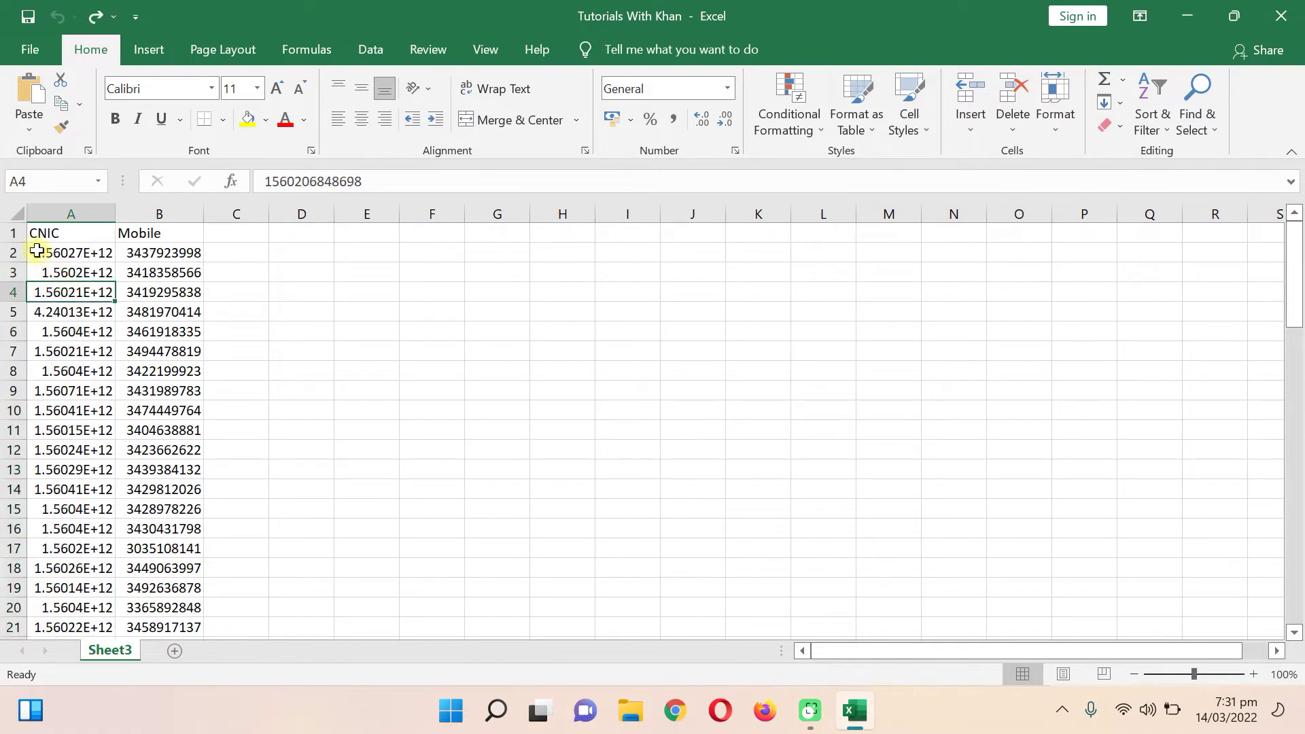
click(34, 252)
double_click(34, 251)
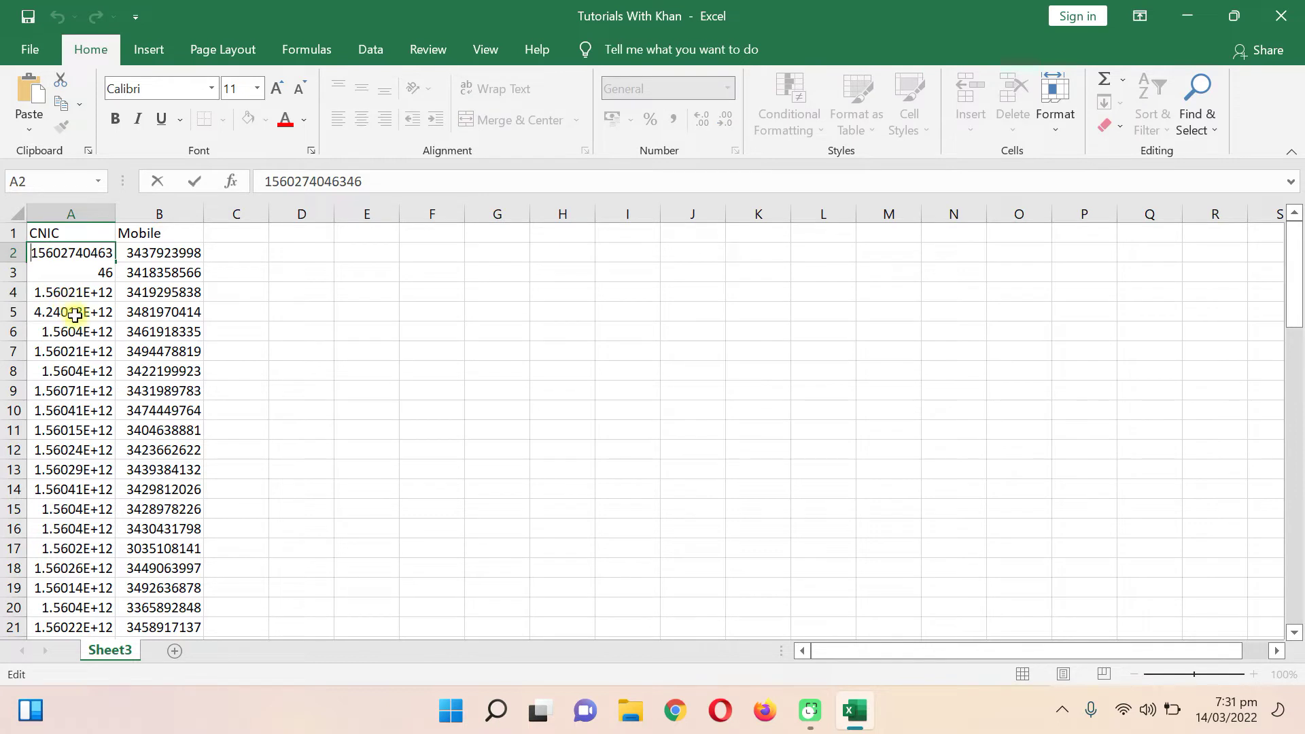
click(90, 333)
drag(89, 253, 93, 680)
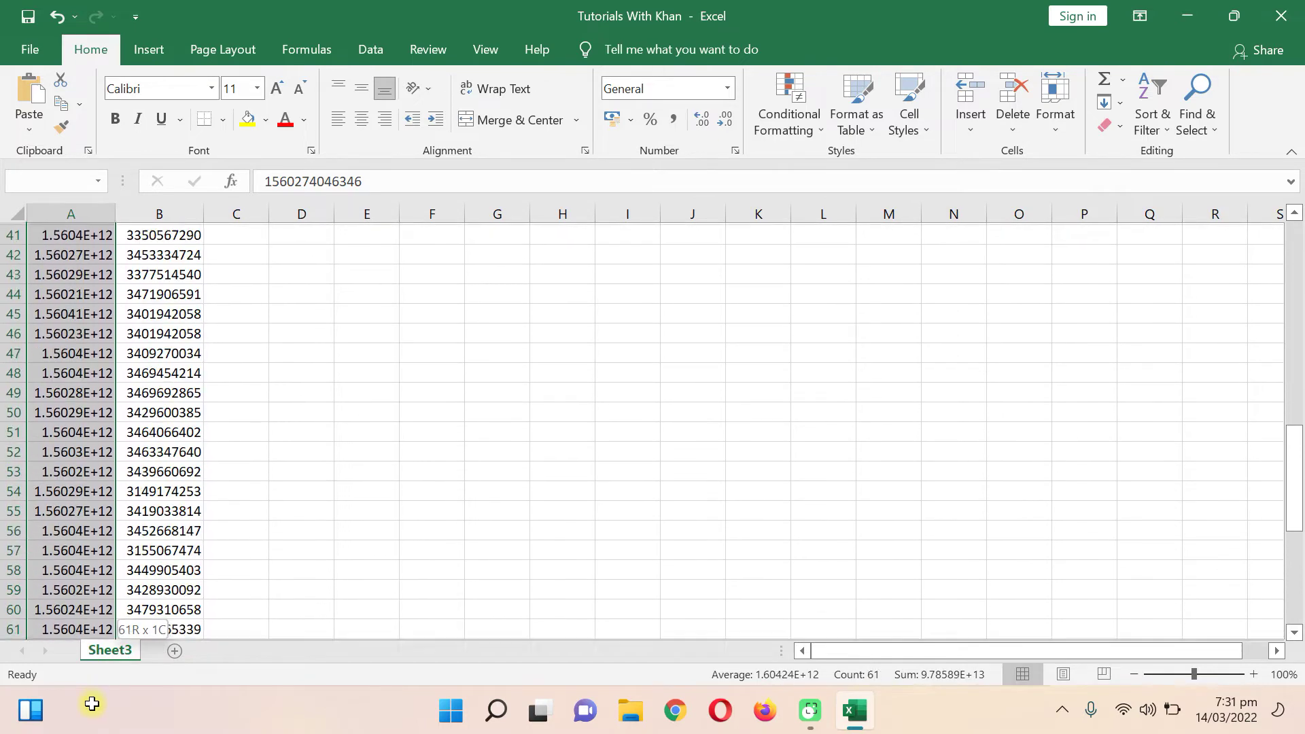
drag(93, 681, 83, 627)
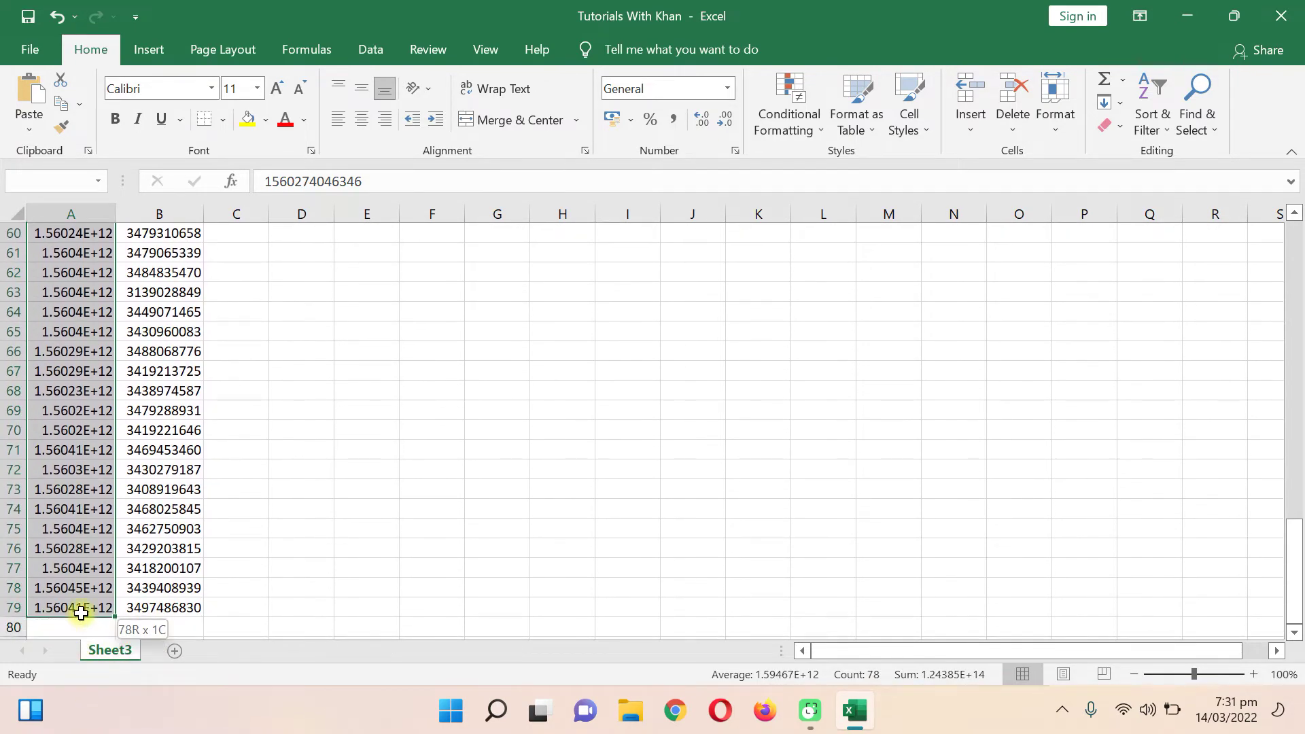
right_click(83, 618)
key(Escape)
scroll(170, 438, up, 8)
scroll(171, 439, up, 12)
key(ctrl+1)
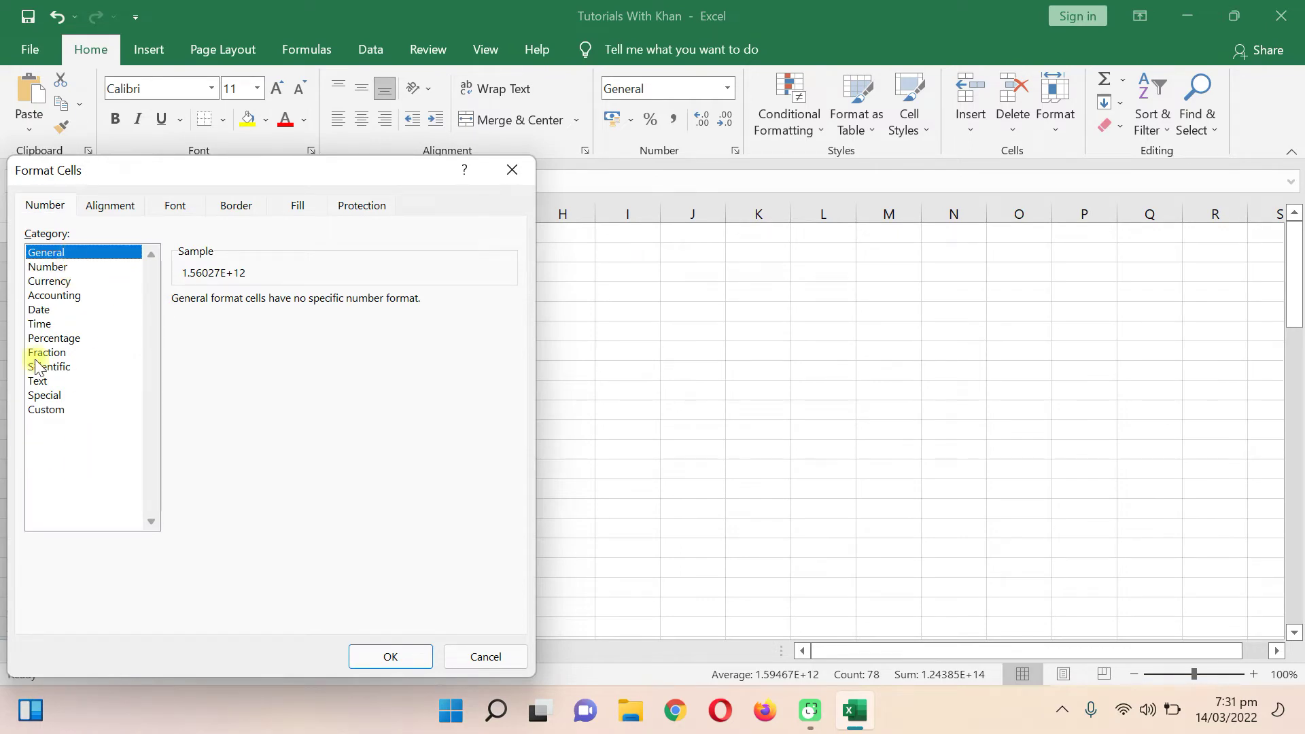
click(47, 267)
double_click(310, 307)
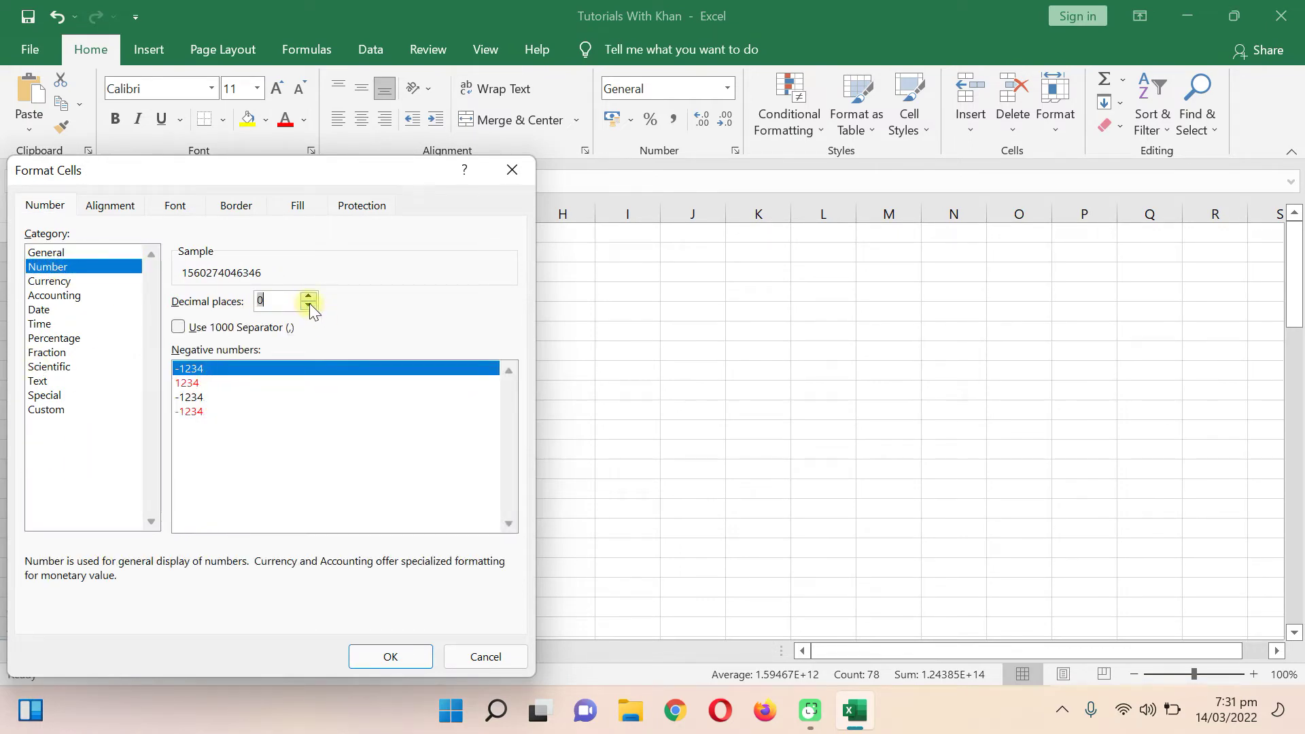
click(389, 657)
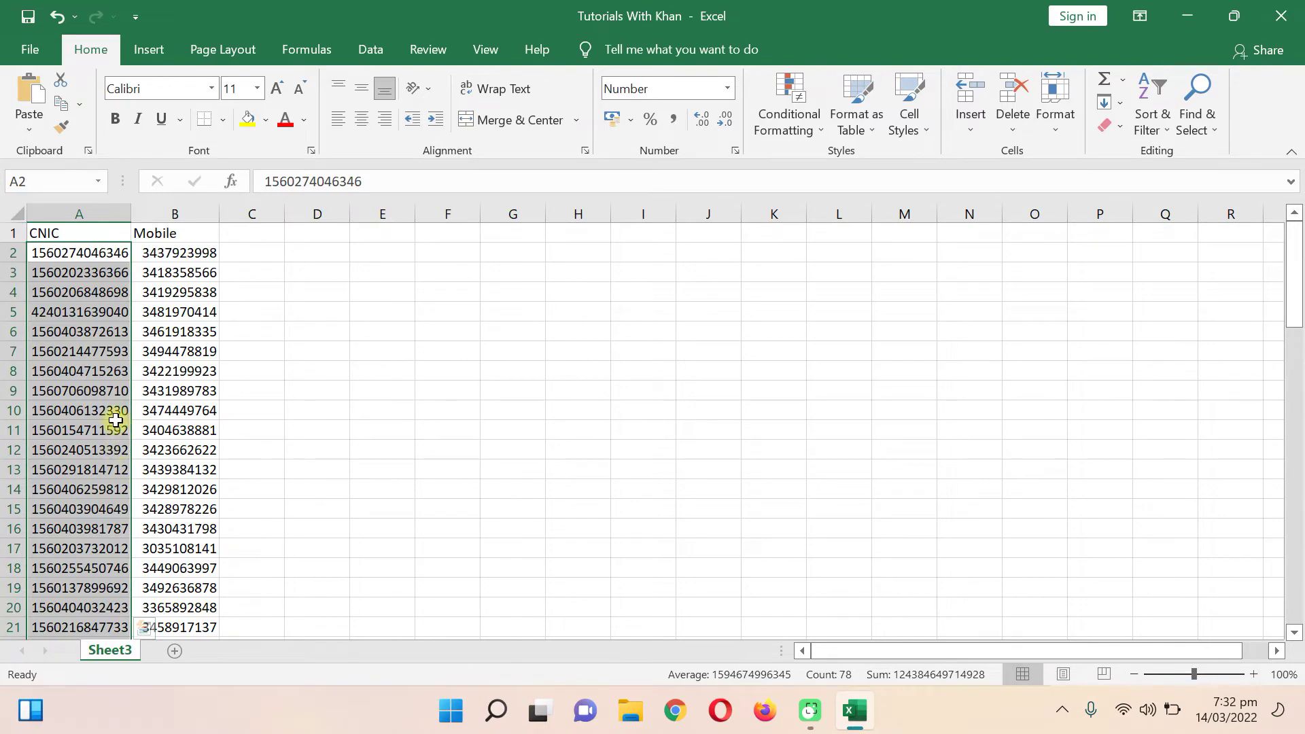
mouse_move(181, 253)
mouse_down()
mouse_move(182, 693)
mouse_move(187, 673)
mouse_up()
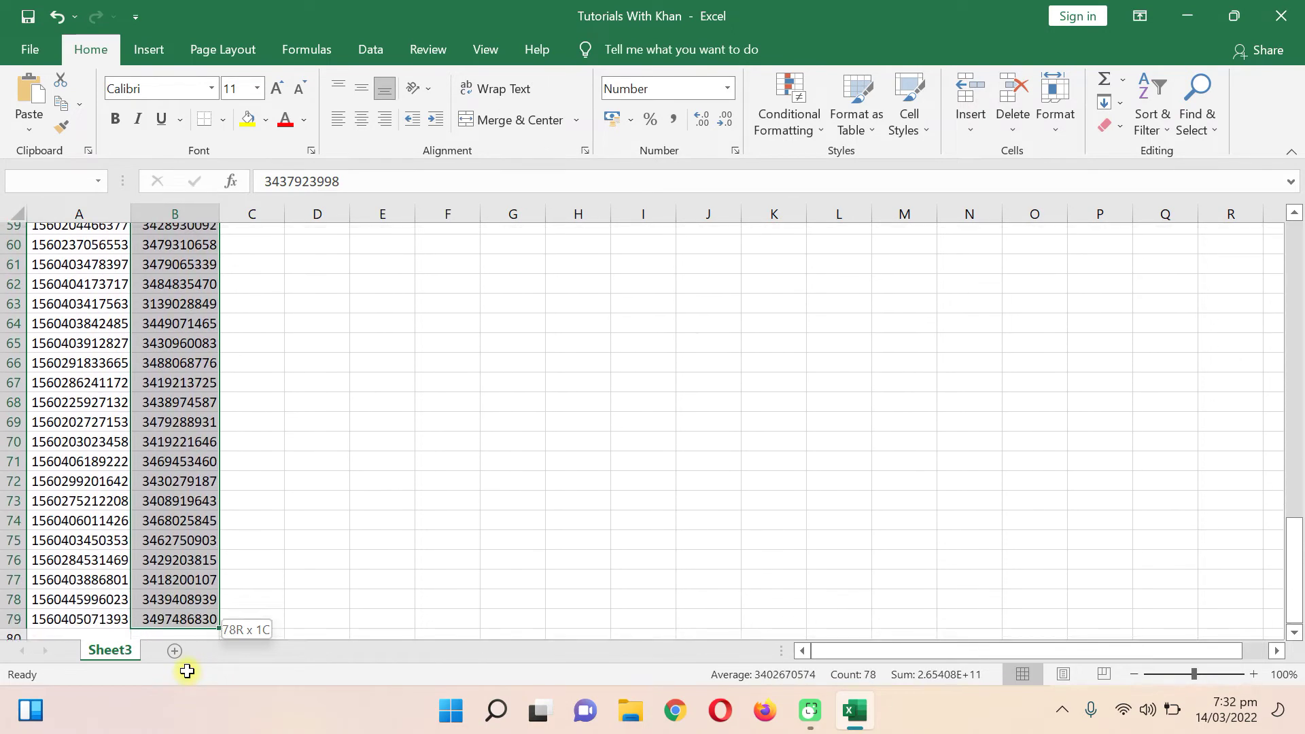
drag(187, 673, 185, 610)
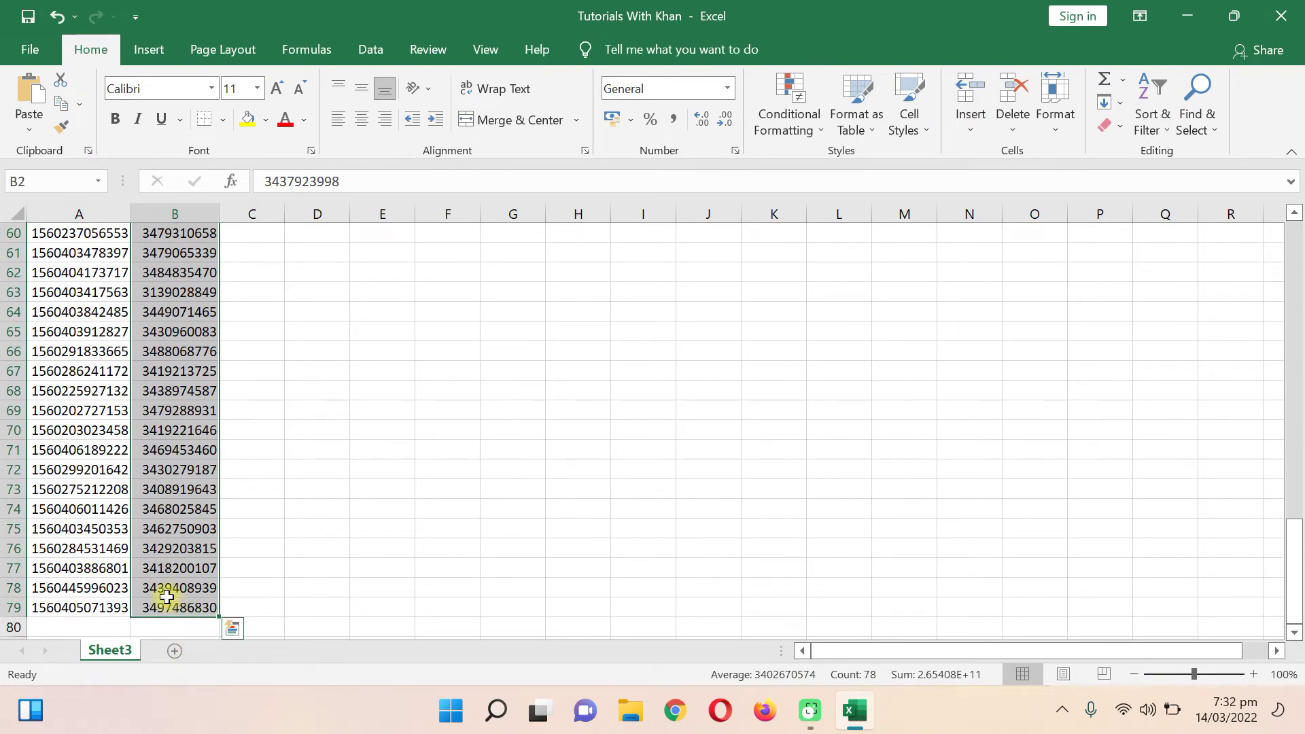
right_click(167, 602)
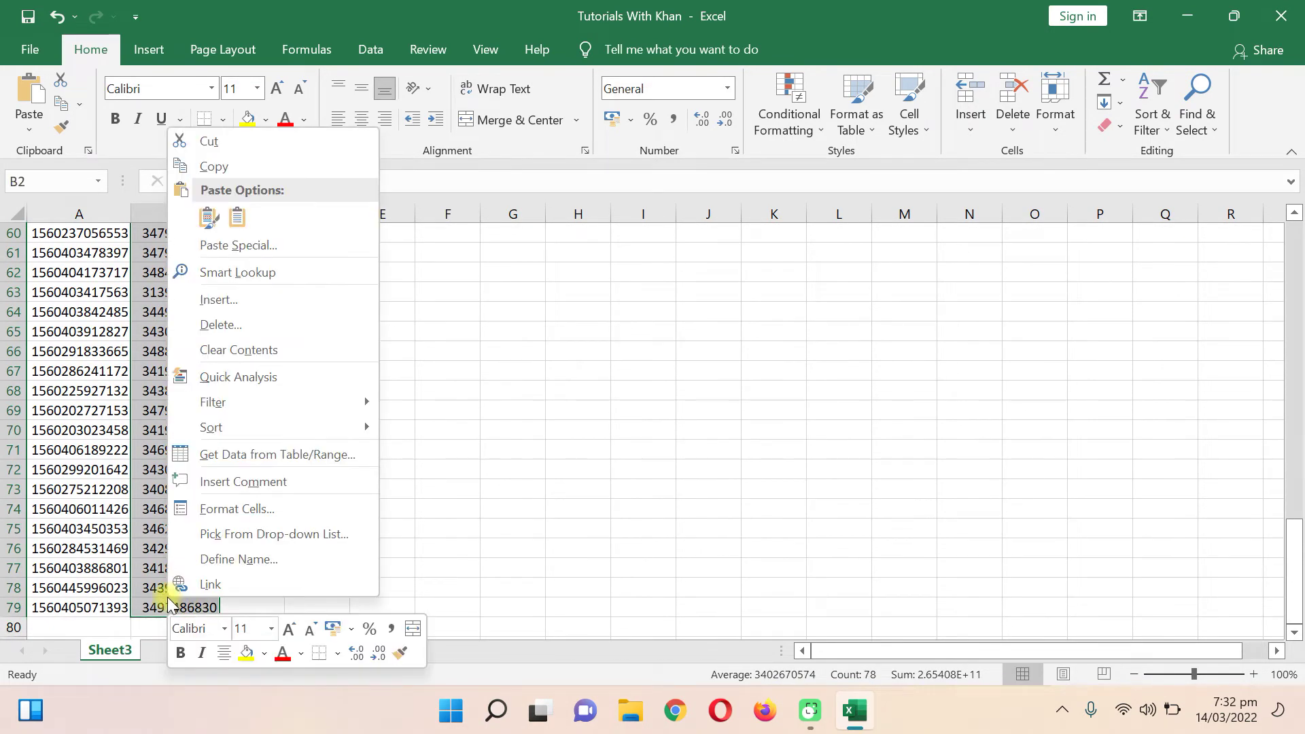
click(224, 512)
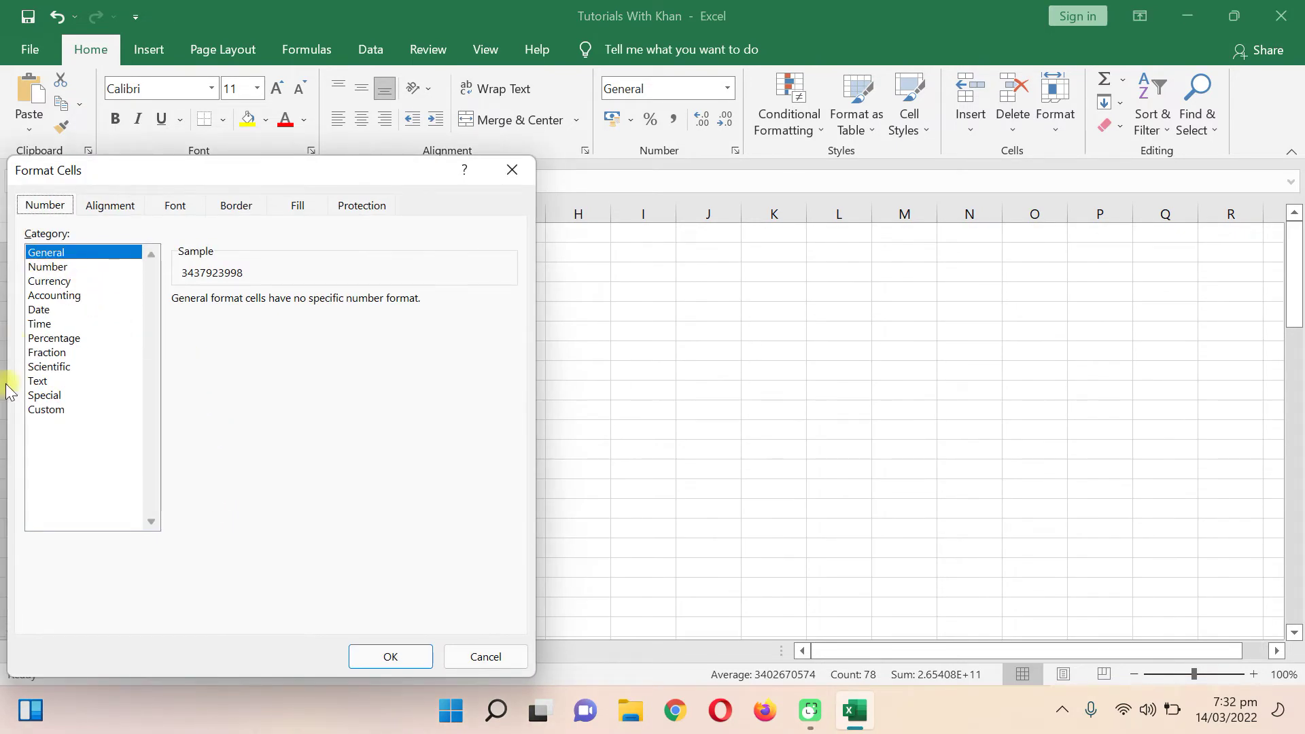
click(49, 410)
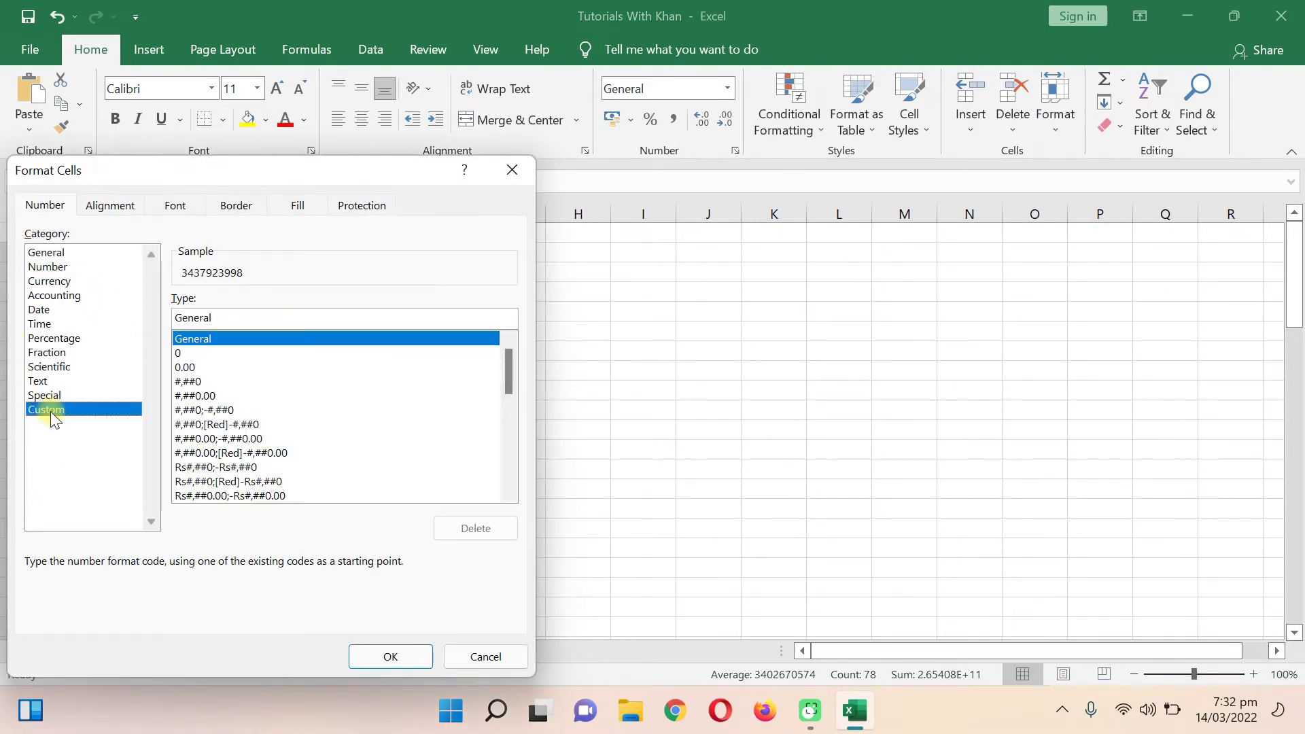
click(185, 354)
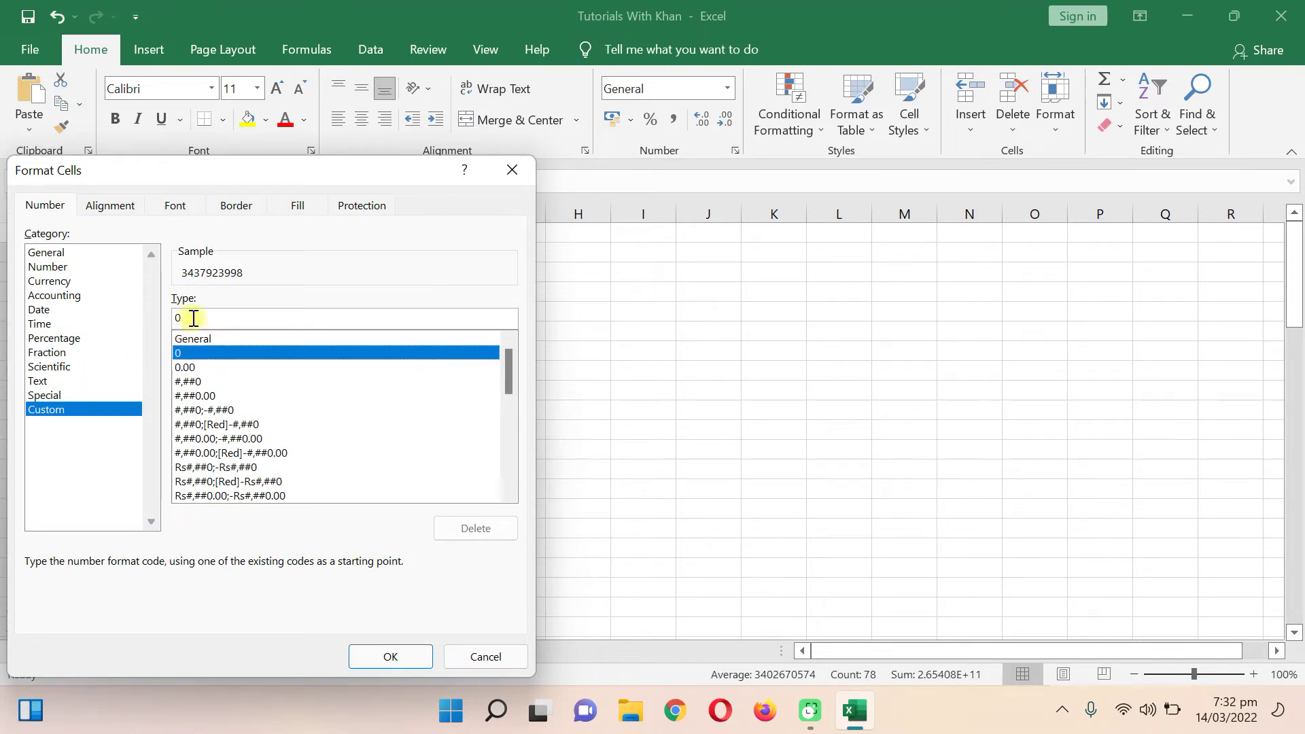
click(239, 319)
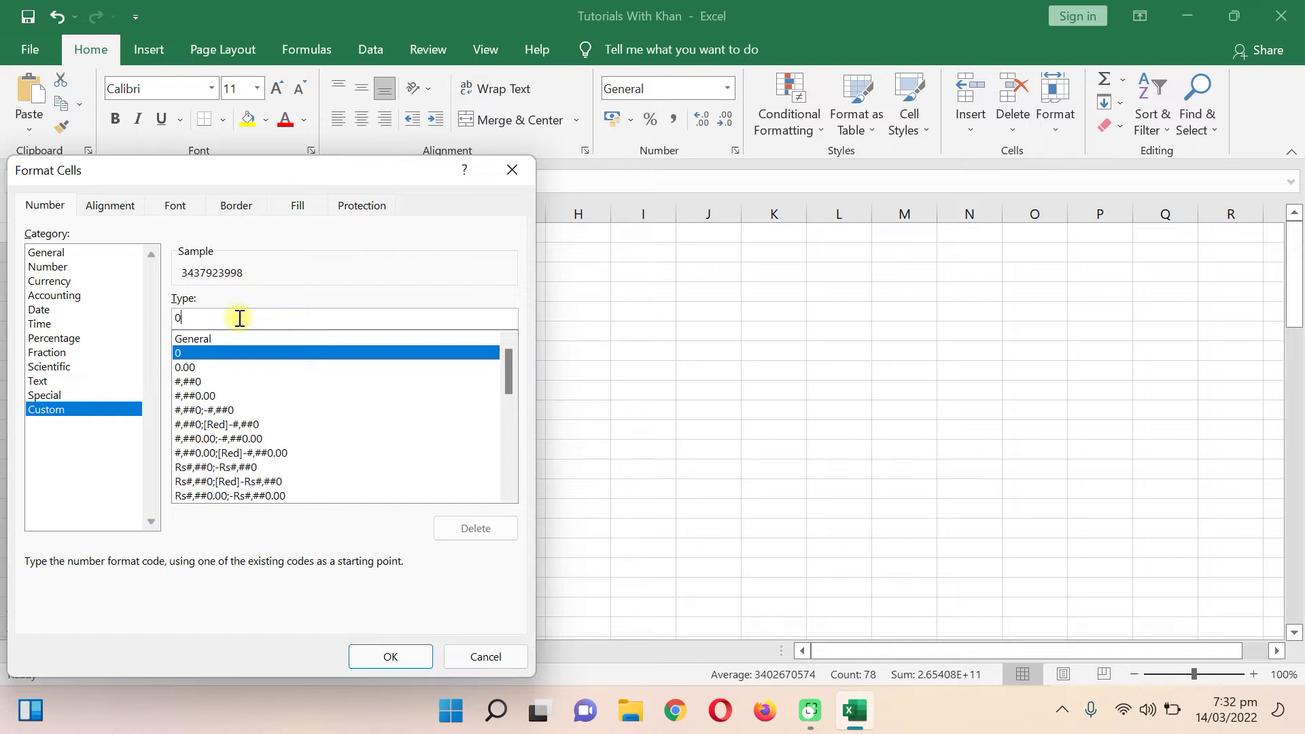
text(0000000)
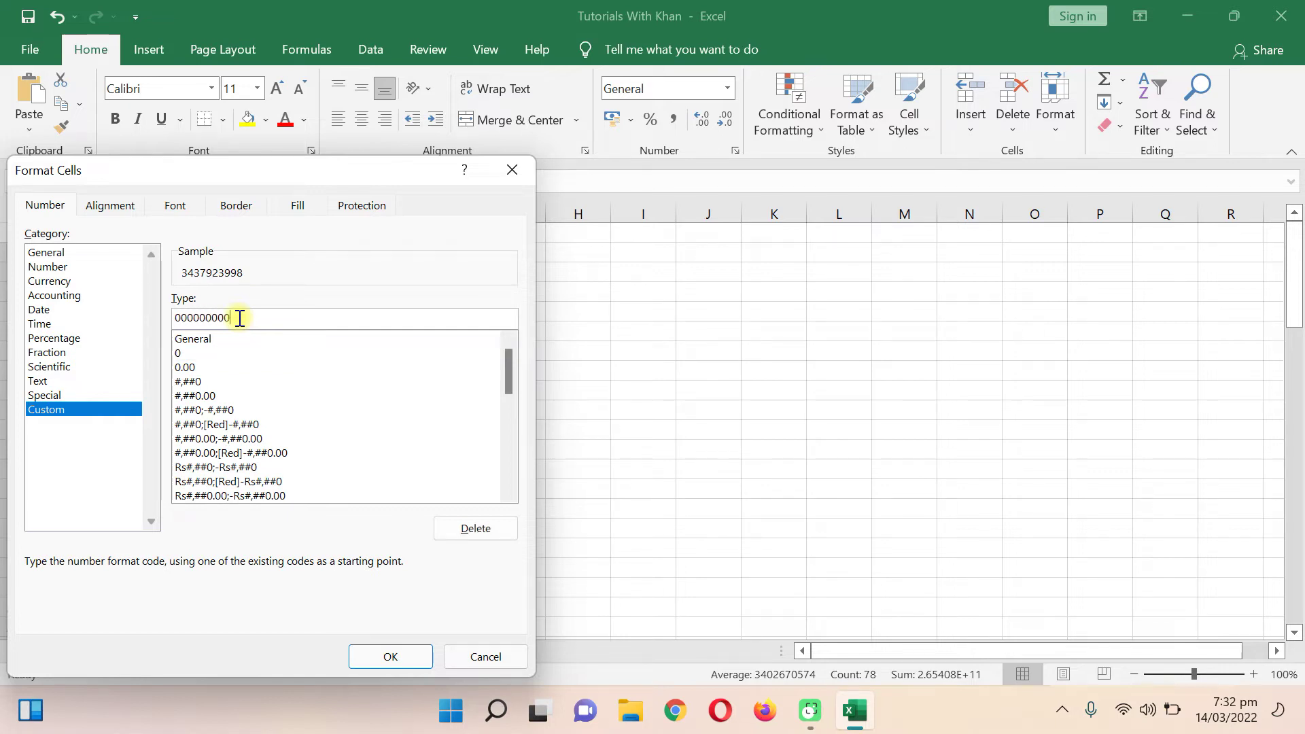
text(00)
click(397, 654)
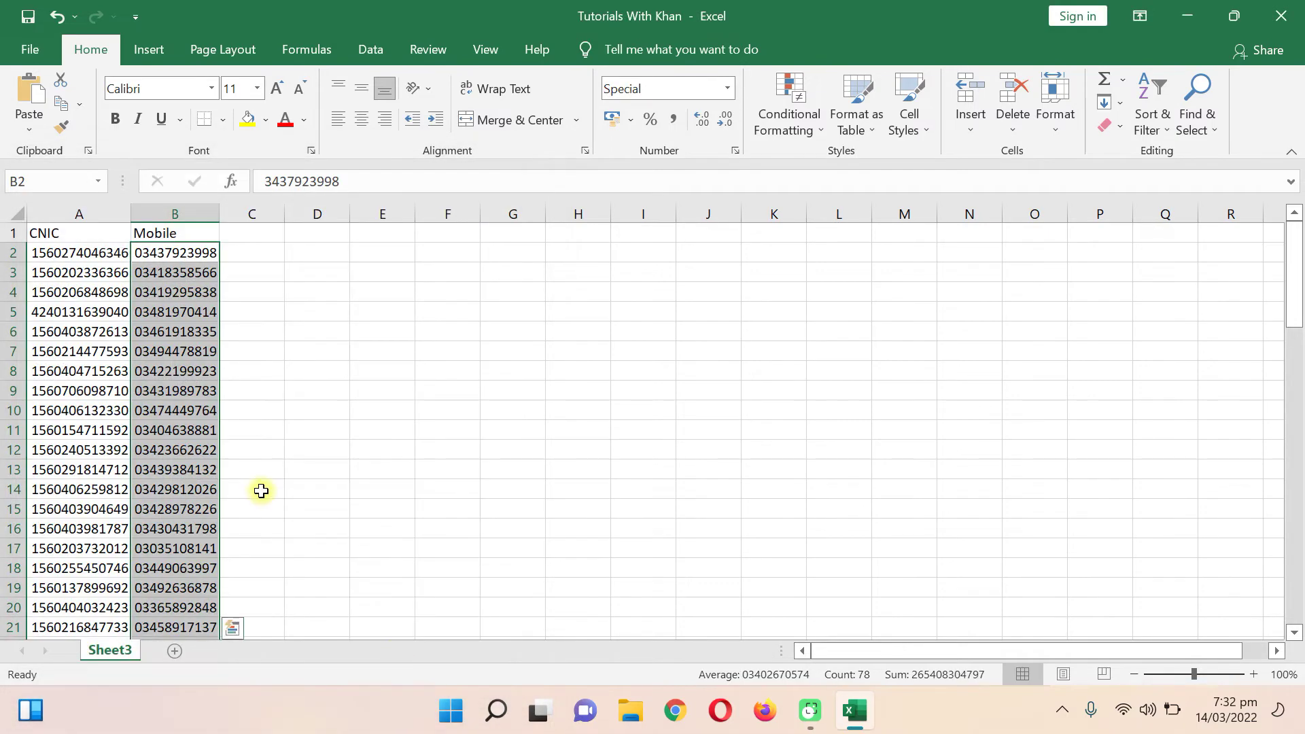
scroll(180, 289, down, 5)
scroll(187, 340, down, 2)
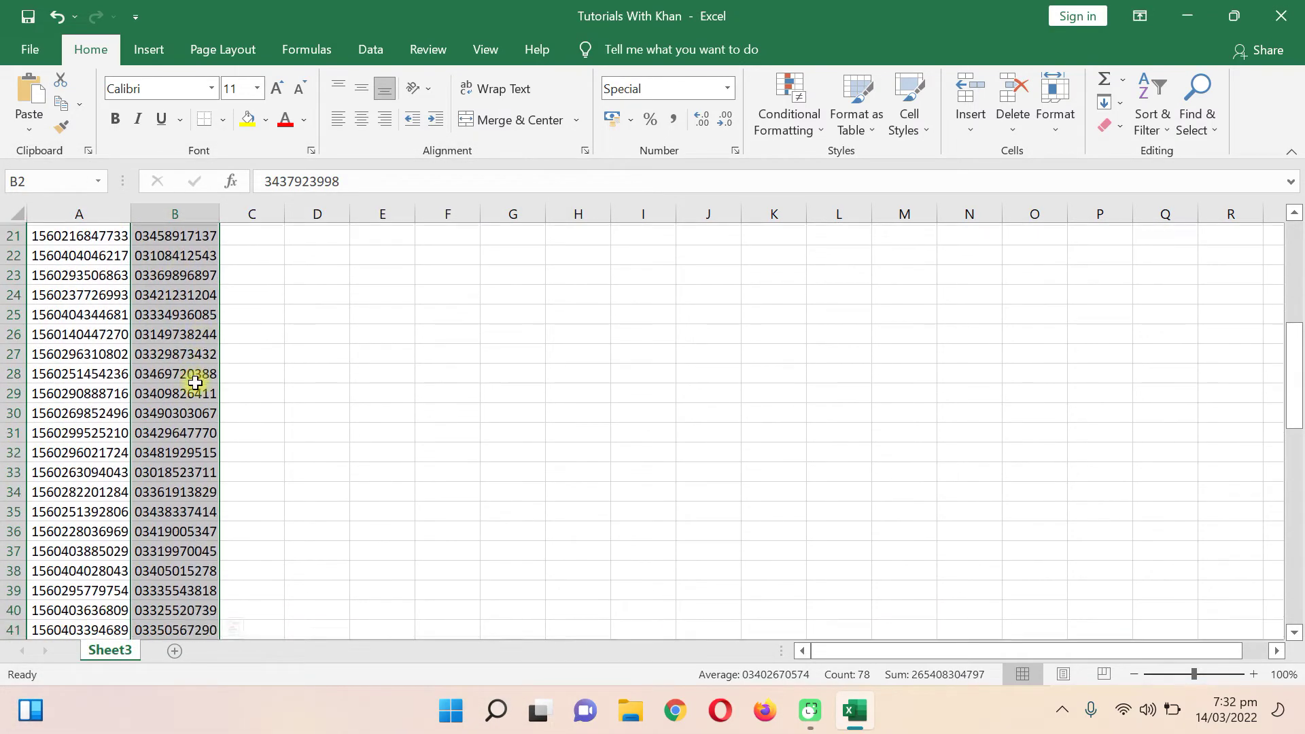
scroll(194, 374, down, 7)
scroll(195, 381, down, 7)
scroll(195, 383, down, 3)
scroll(195, 383, up, 7)
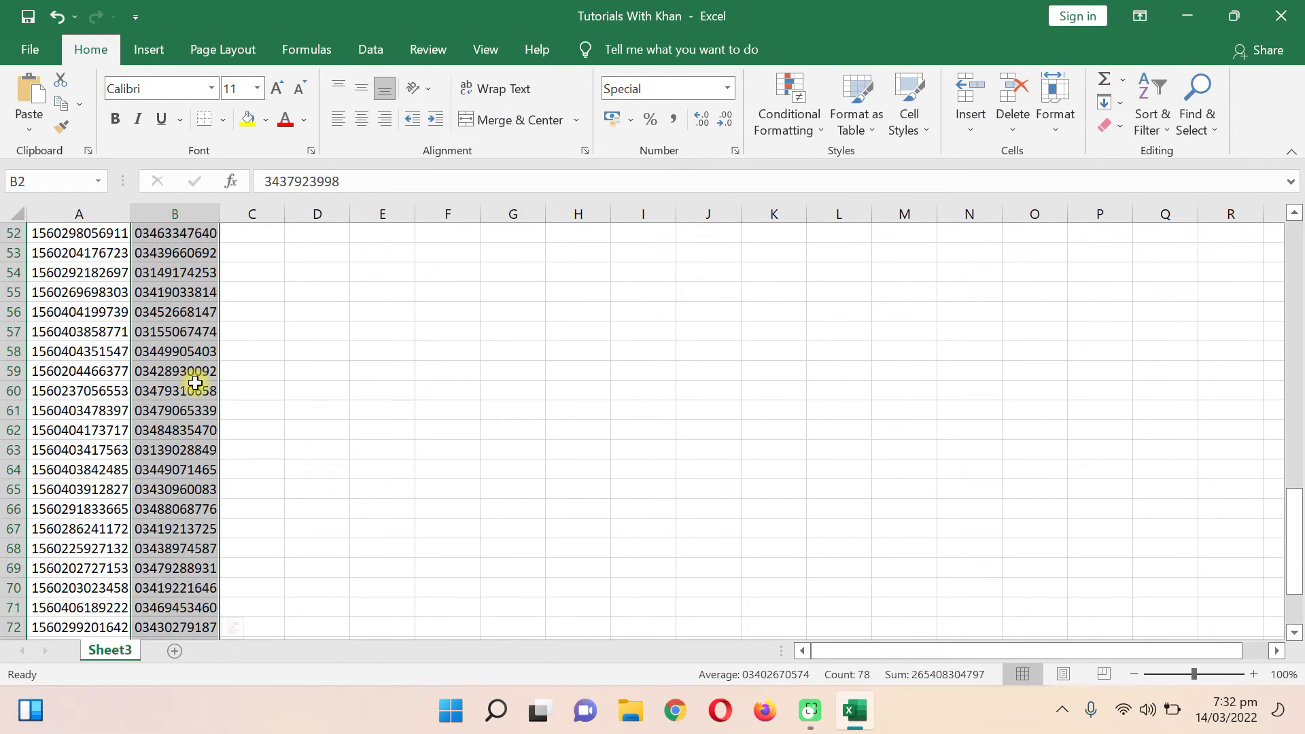
scroll(195, 383, up, 5)
scroll(195, 383, up, 11)
scroll(195, 383, up, 1)
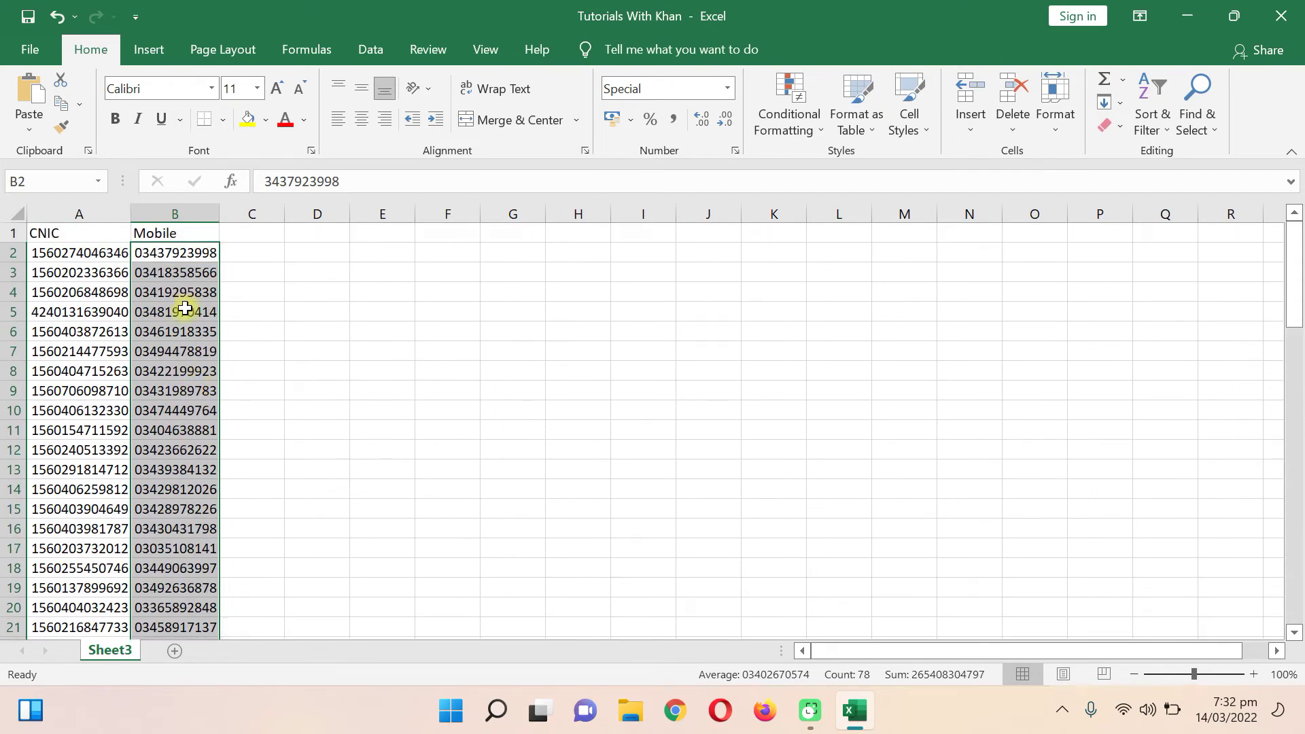
right_click(169, 258)
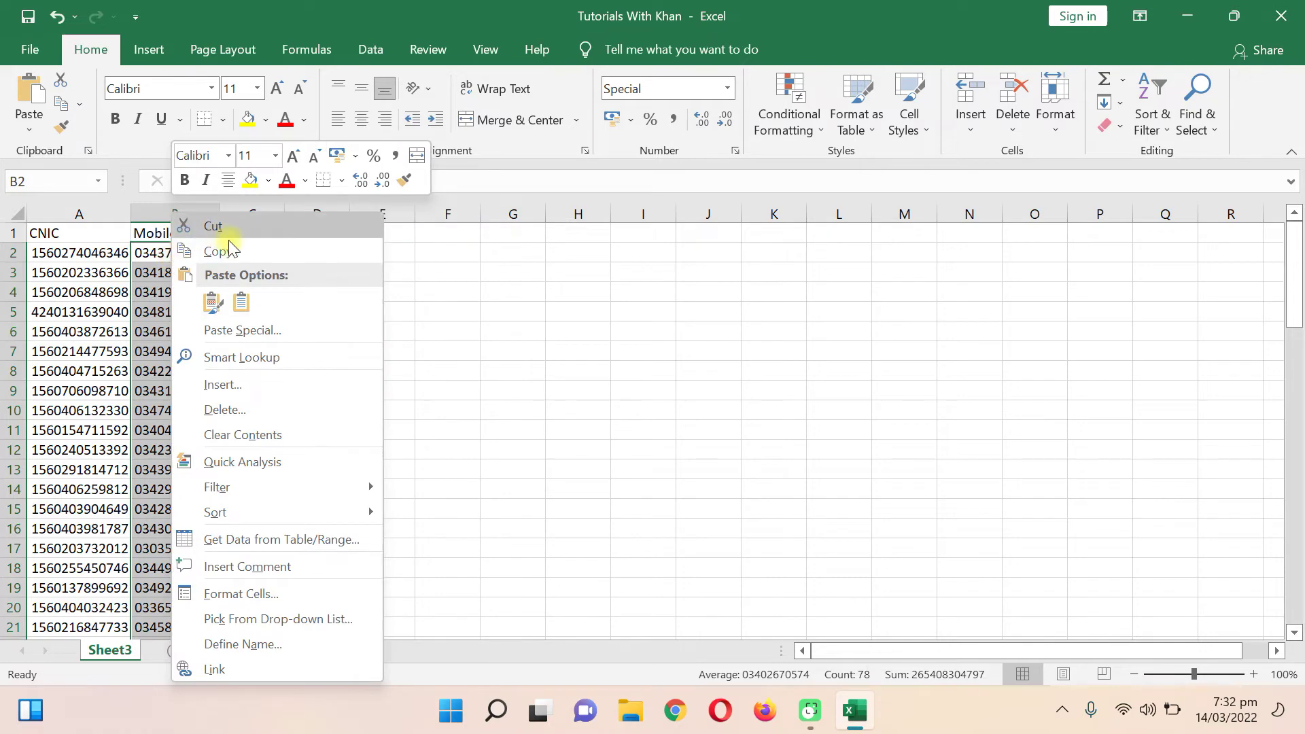
click(243, 596)
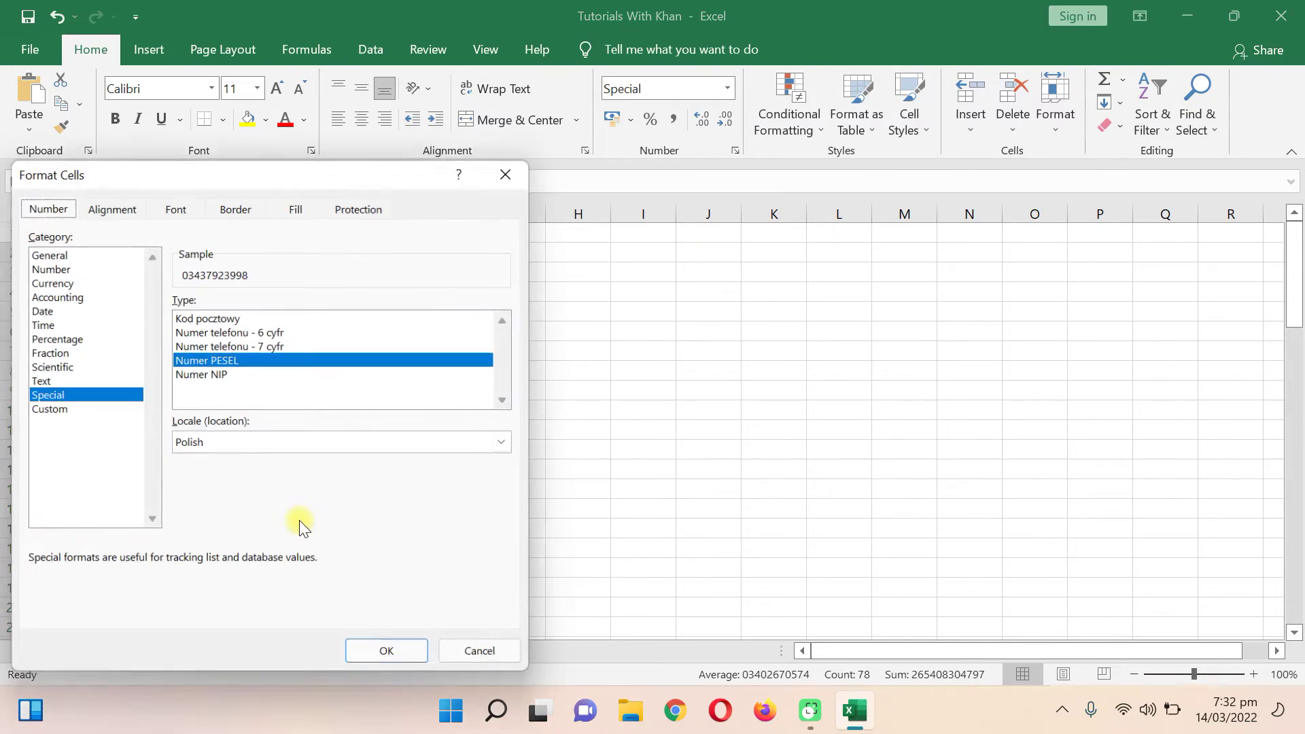
click(47, 409)
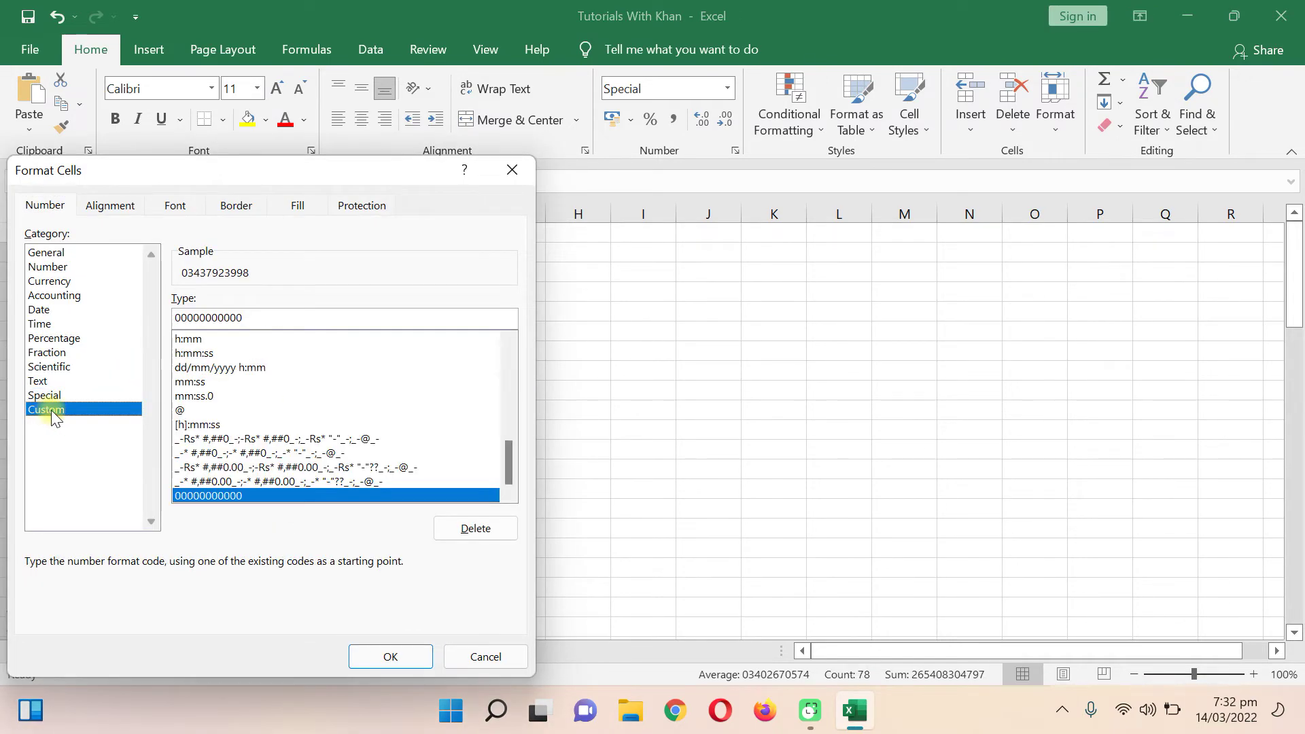
click(196, 322)
text(-)
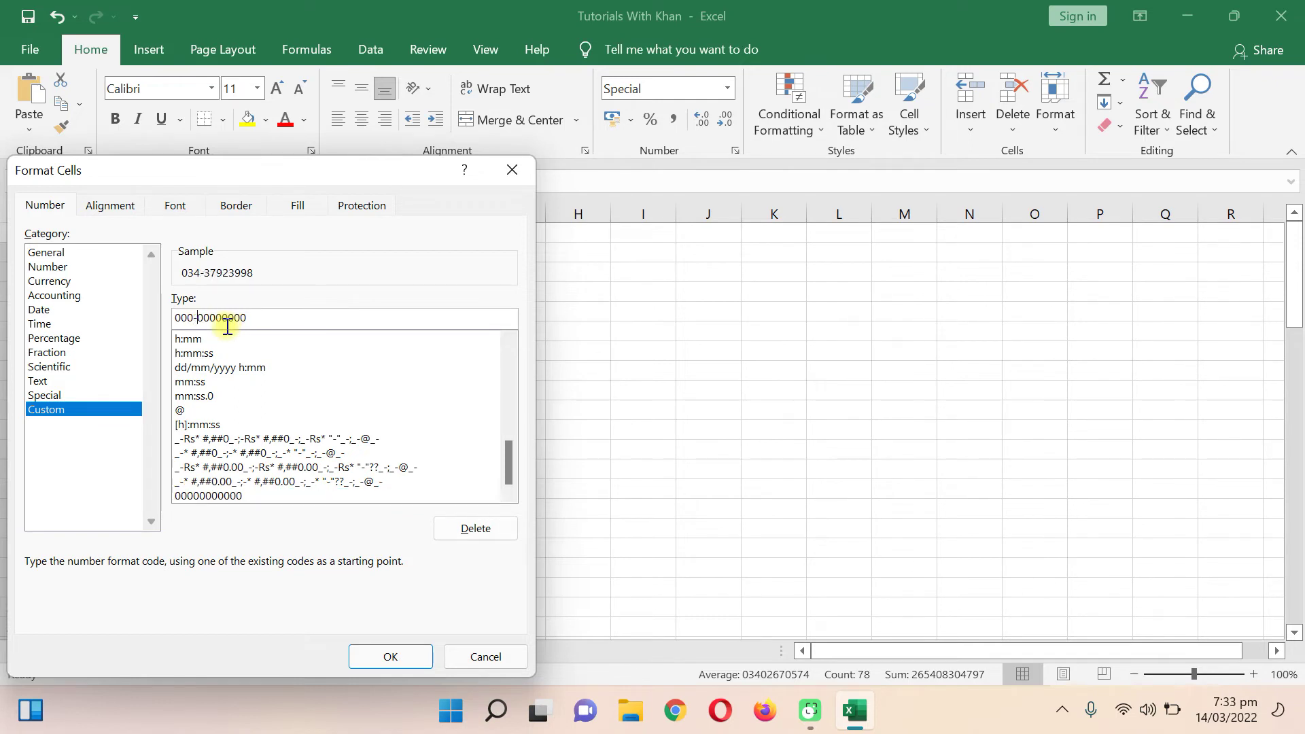
key(BackSpace)
text(-)
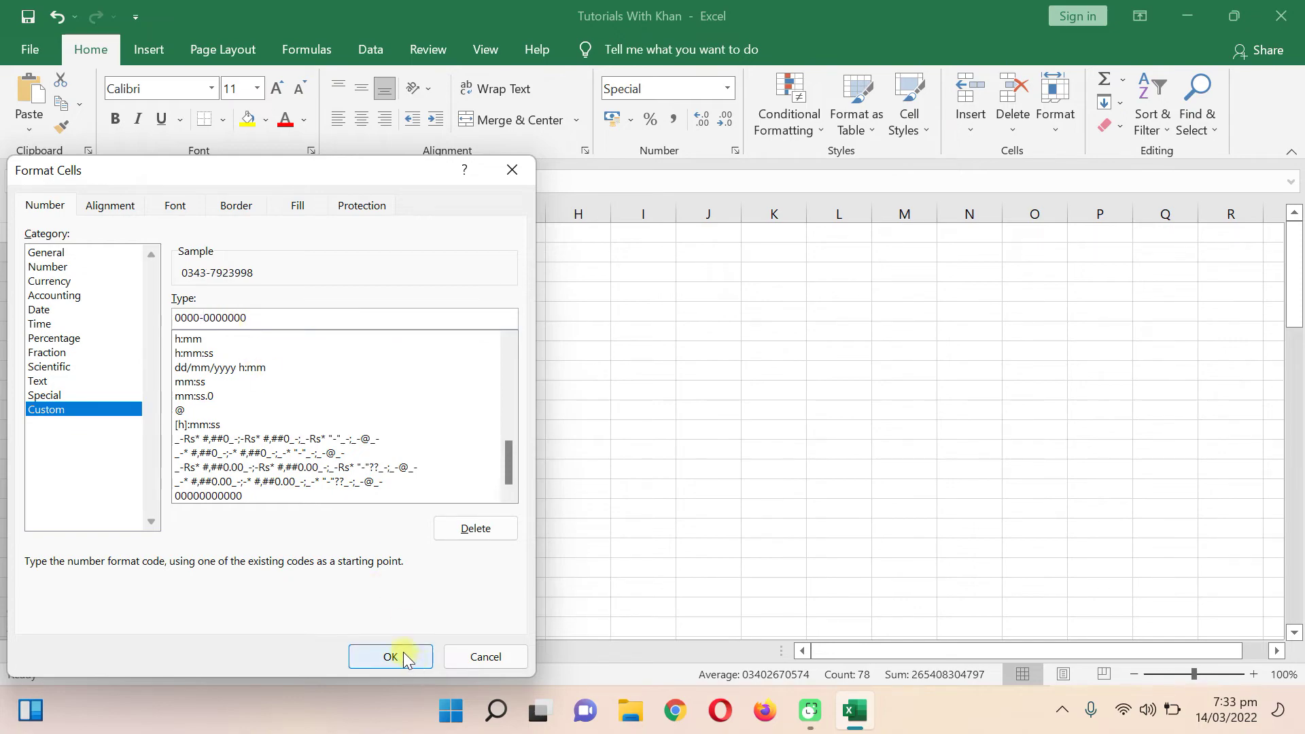
click(402, 652)
scroll(208, 343, down, 7)
scroll(206, 347, down, 6)
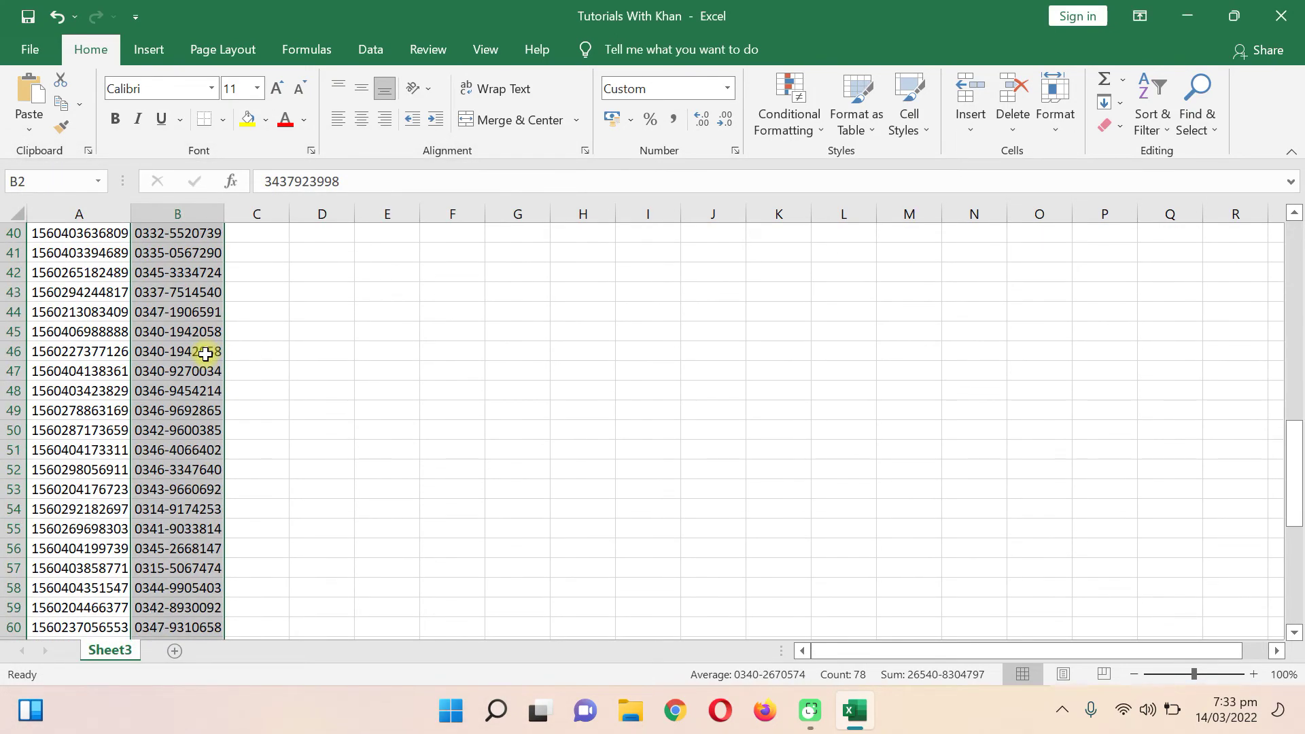
scroll(206, 350, down, 5)
scroll(206, 357, down, 6)
scroll(205, 356, up, 10)
scroll(170, 373, up, 10)
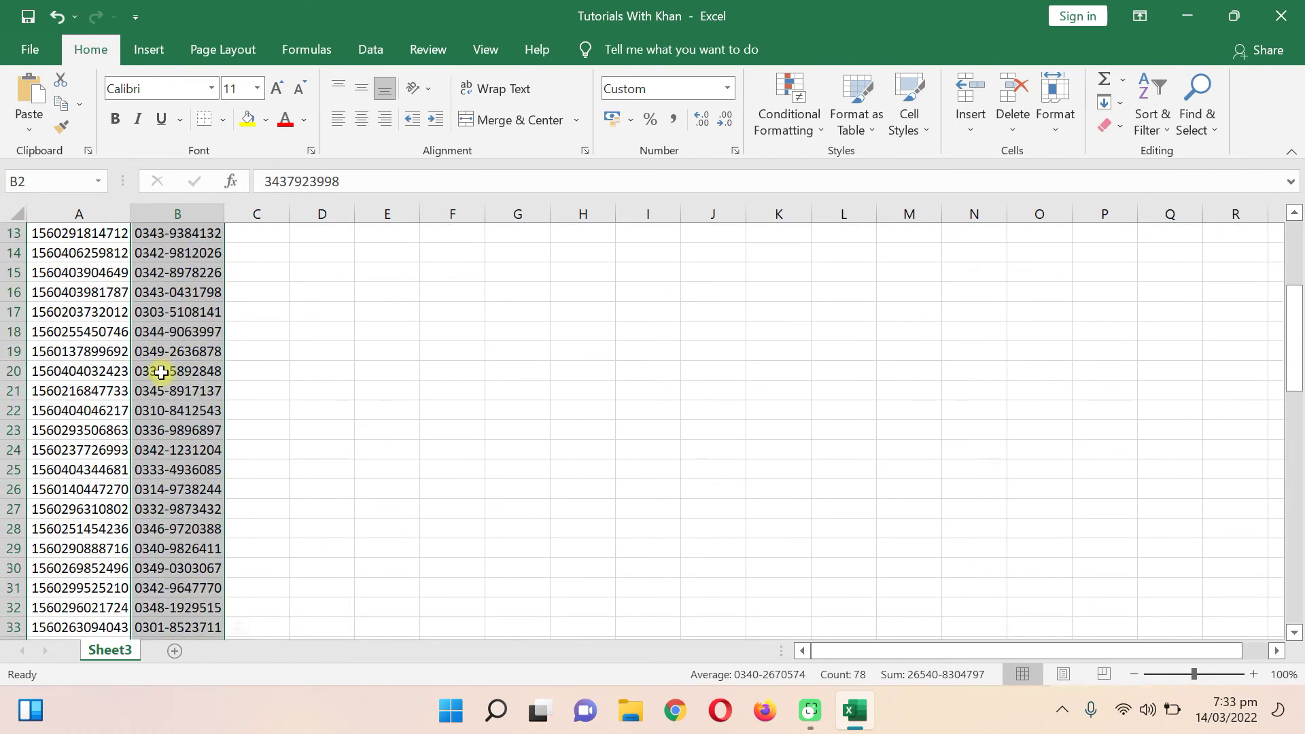
scroll(170, 370, up, 5)
drag(85, 255, 89, 654)
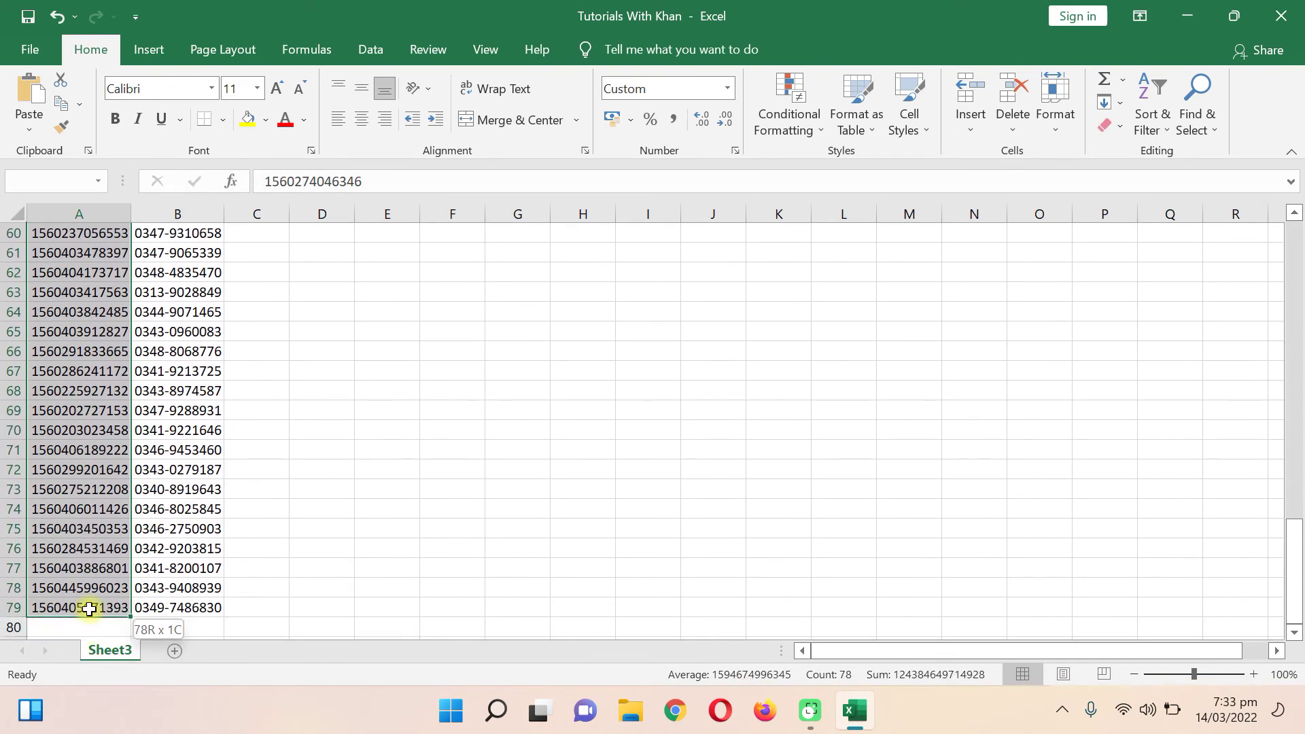
drag(89, 653, 89, 607)
right_click(89, 607)
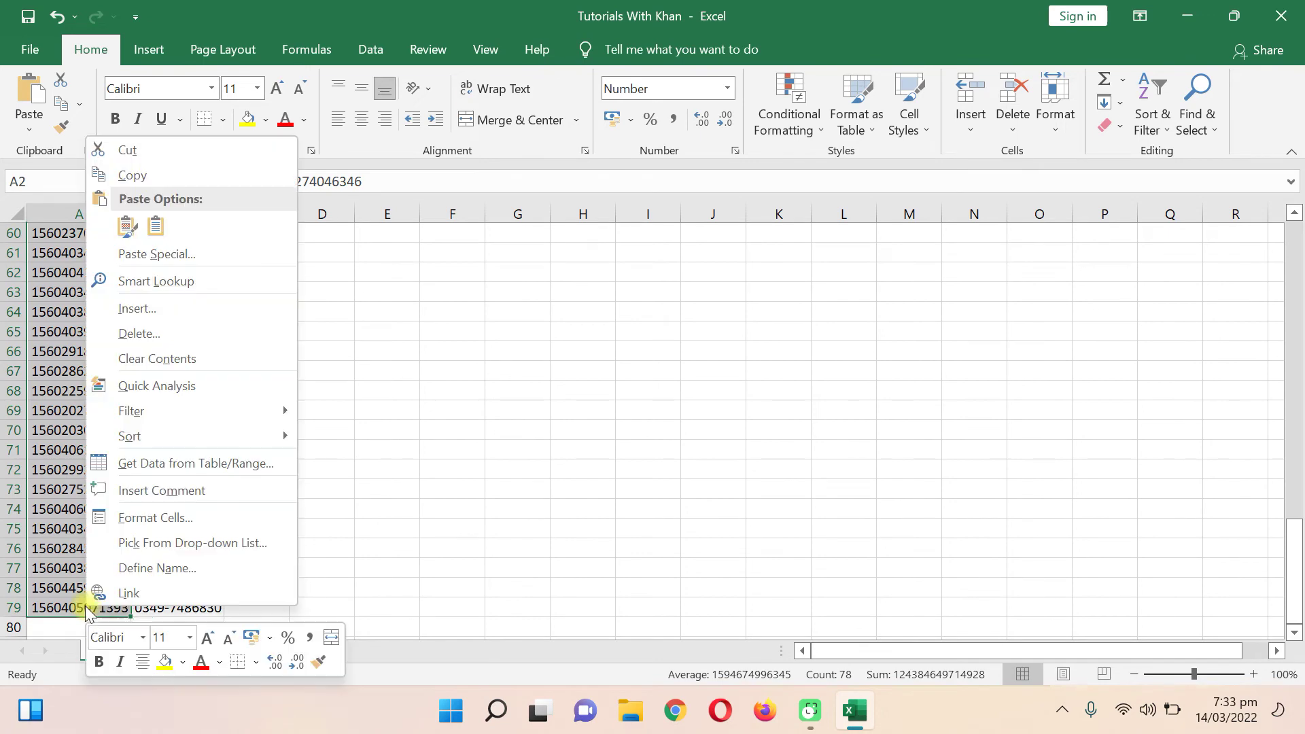
click(143, 520)
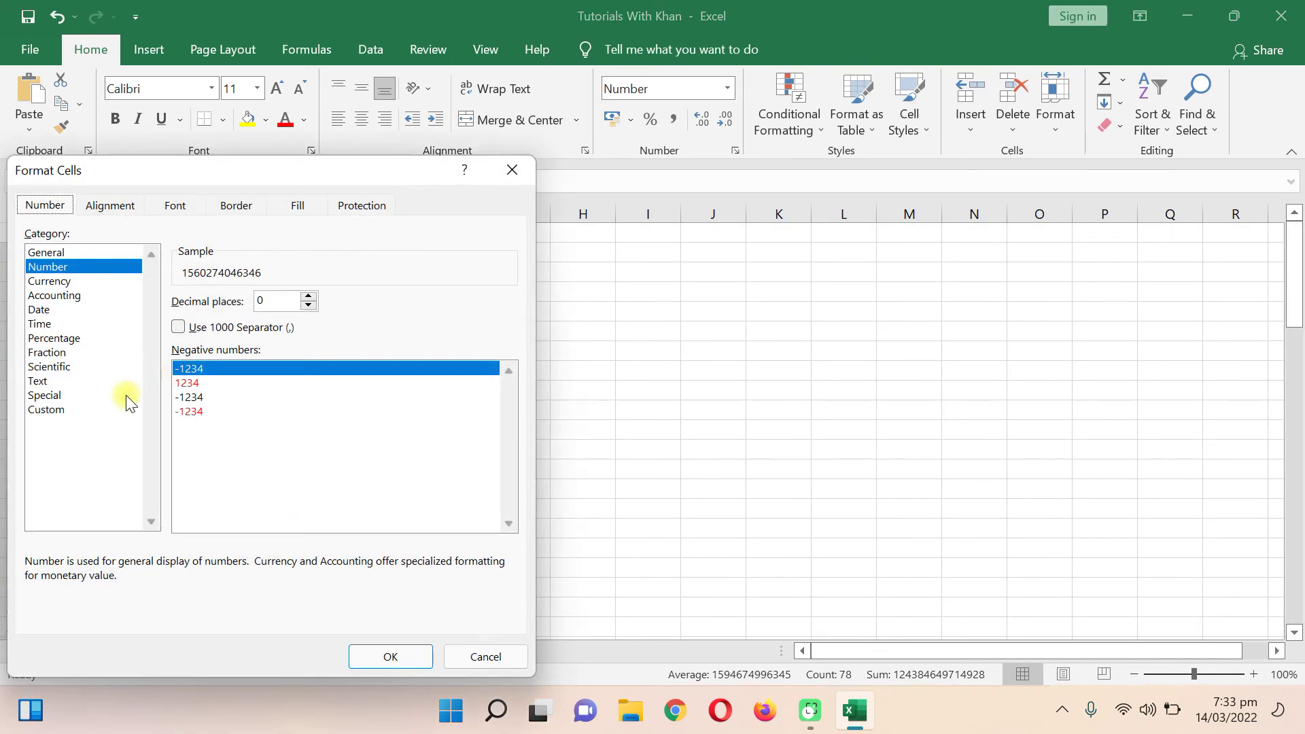
click(48, 410)
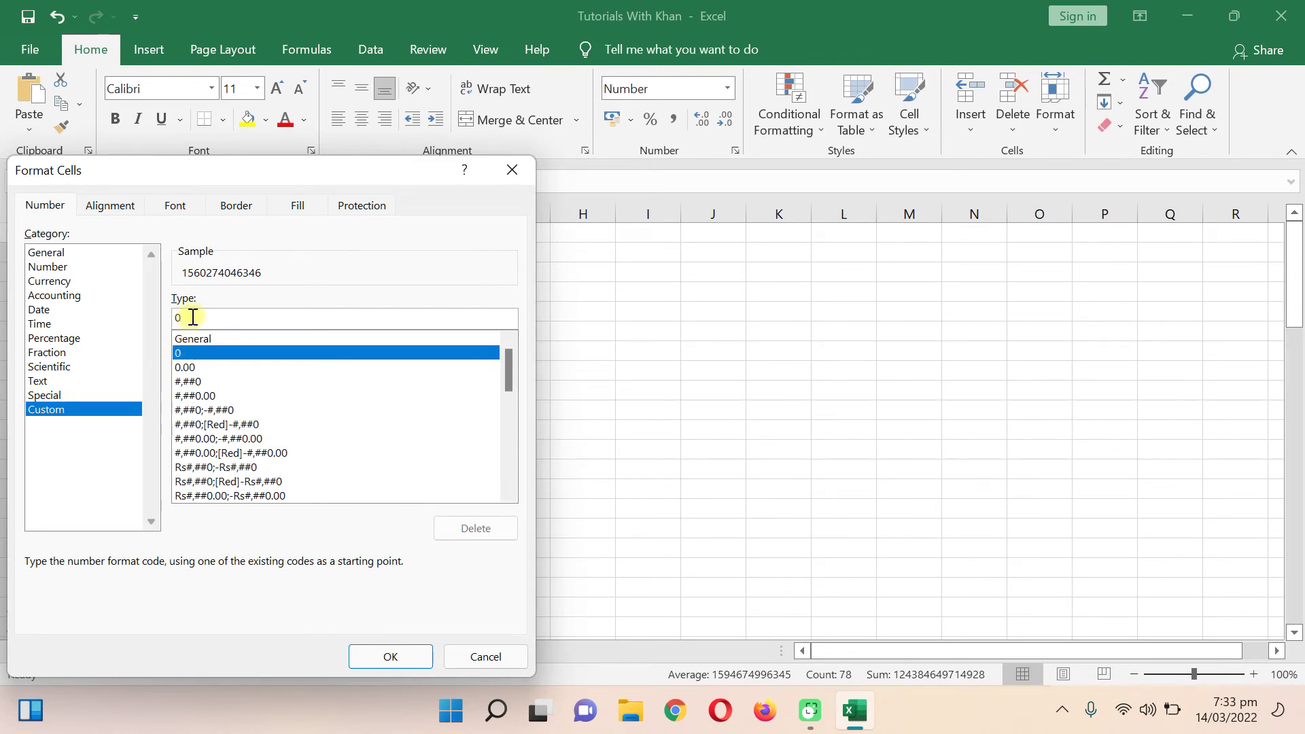
text(0)
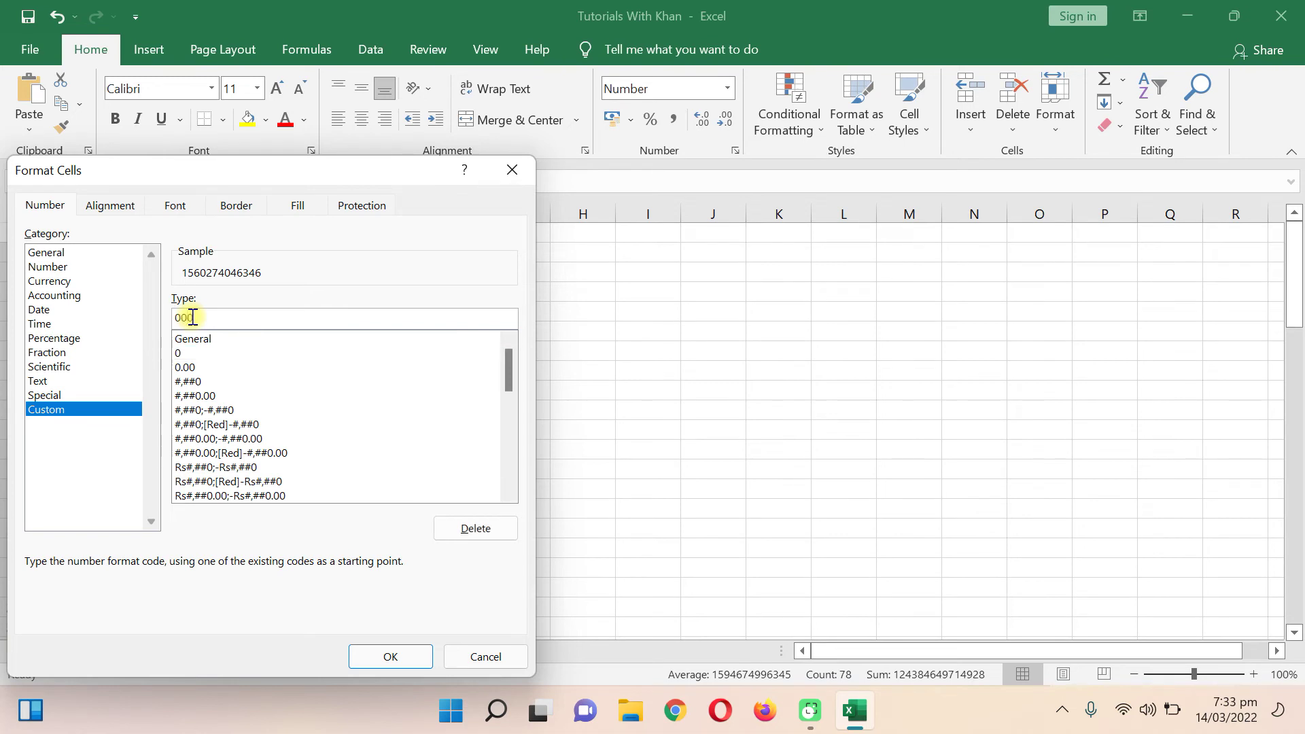
text(0)
text(00-0)
text(0)
text(000)
text(000-0)
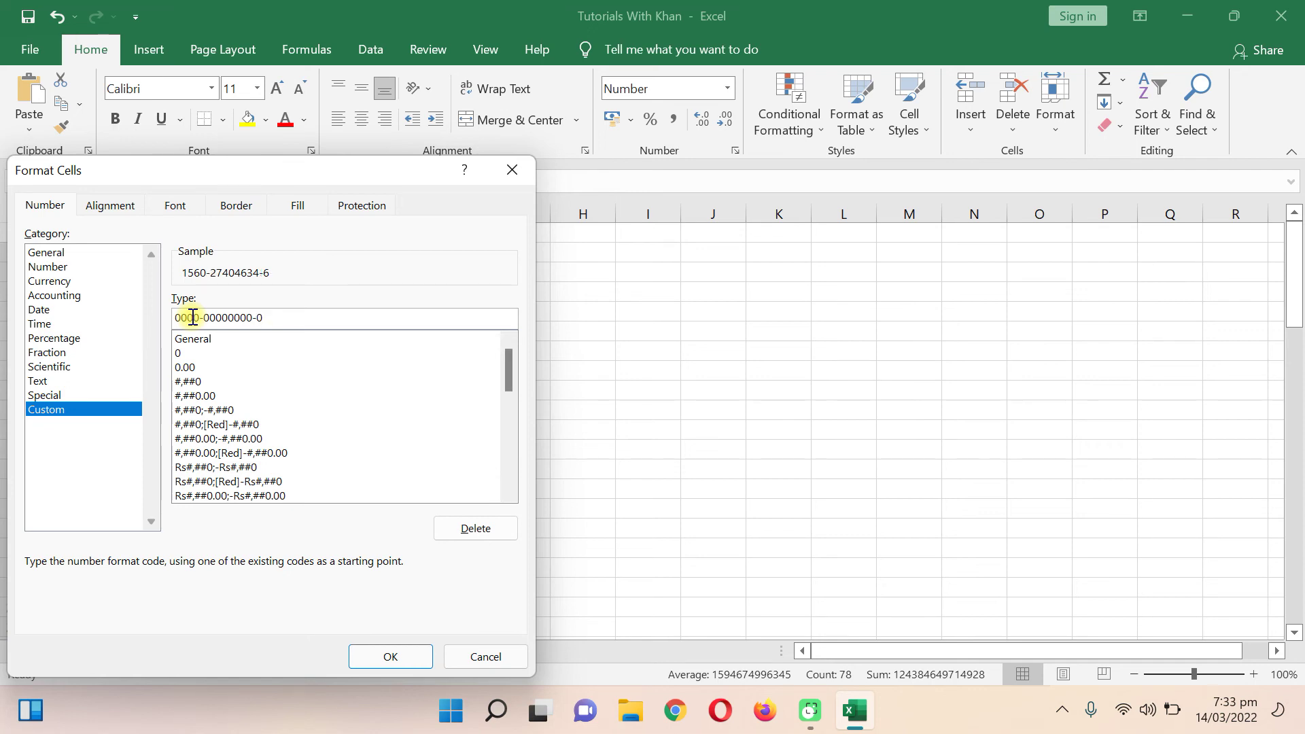
click(392, 656)
scroll(111, 385, down, 5)
scroll(112, 384, down, 3)
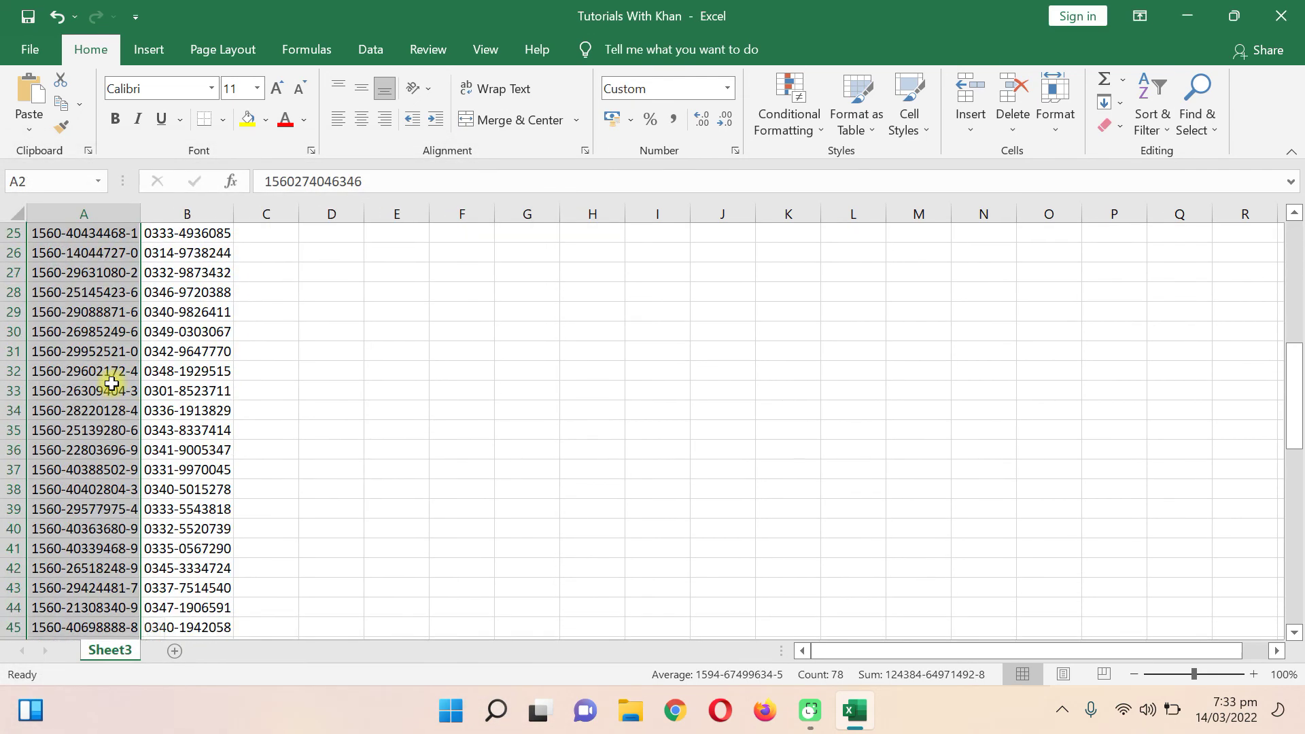
scroll(111, 384, down, 4)
scroll(111, 384, down, 6)
scroll(111, 384, down, 4)
scroll(136, 401, up, 5)
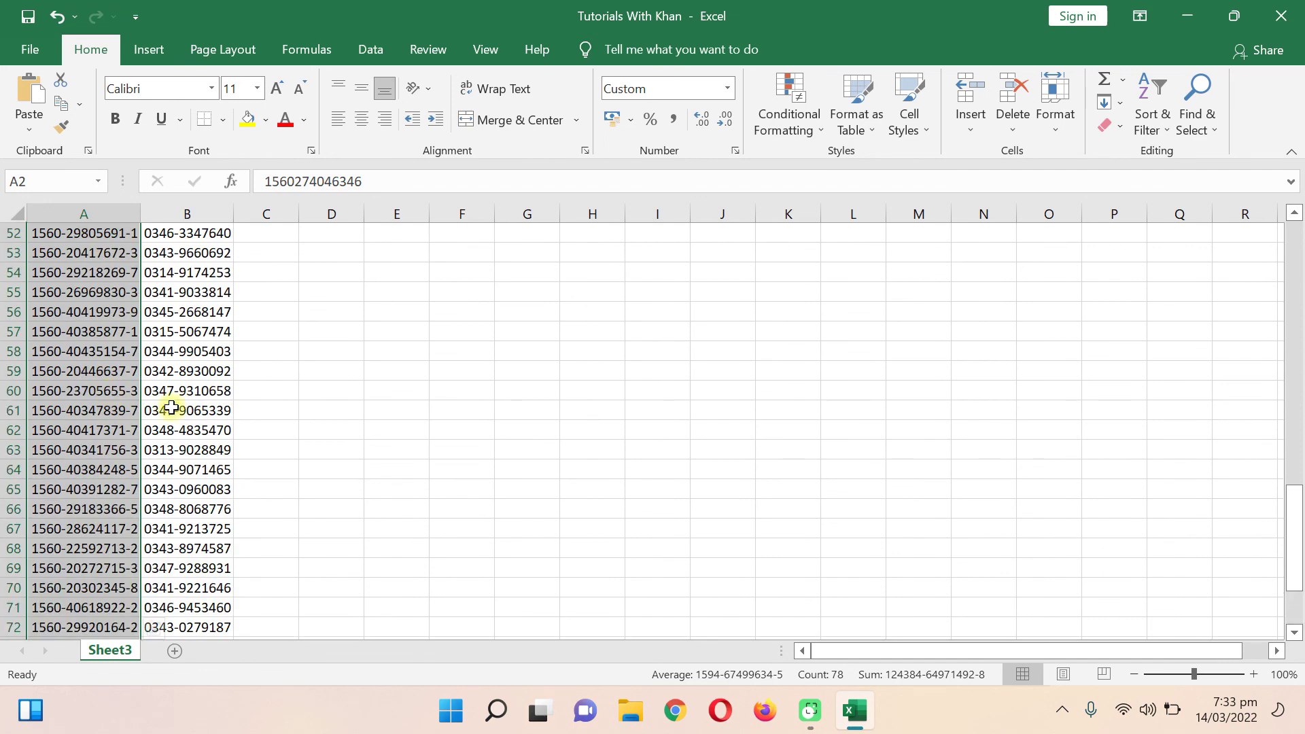
click(391, 446)
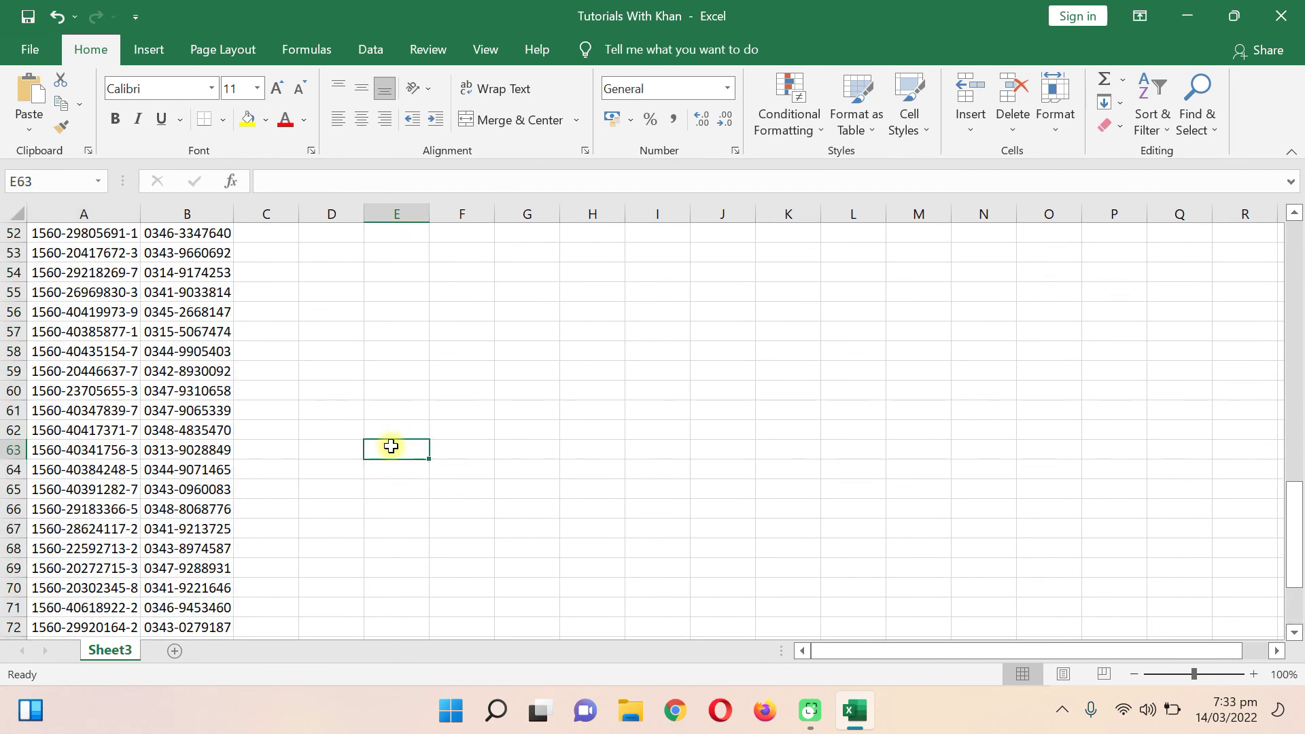
right_click(391, 446)
key(Escape)
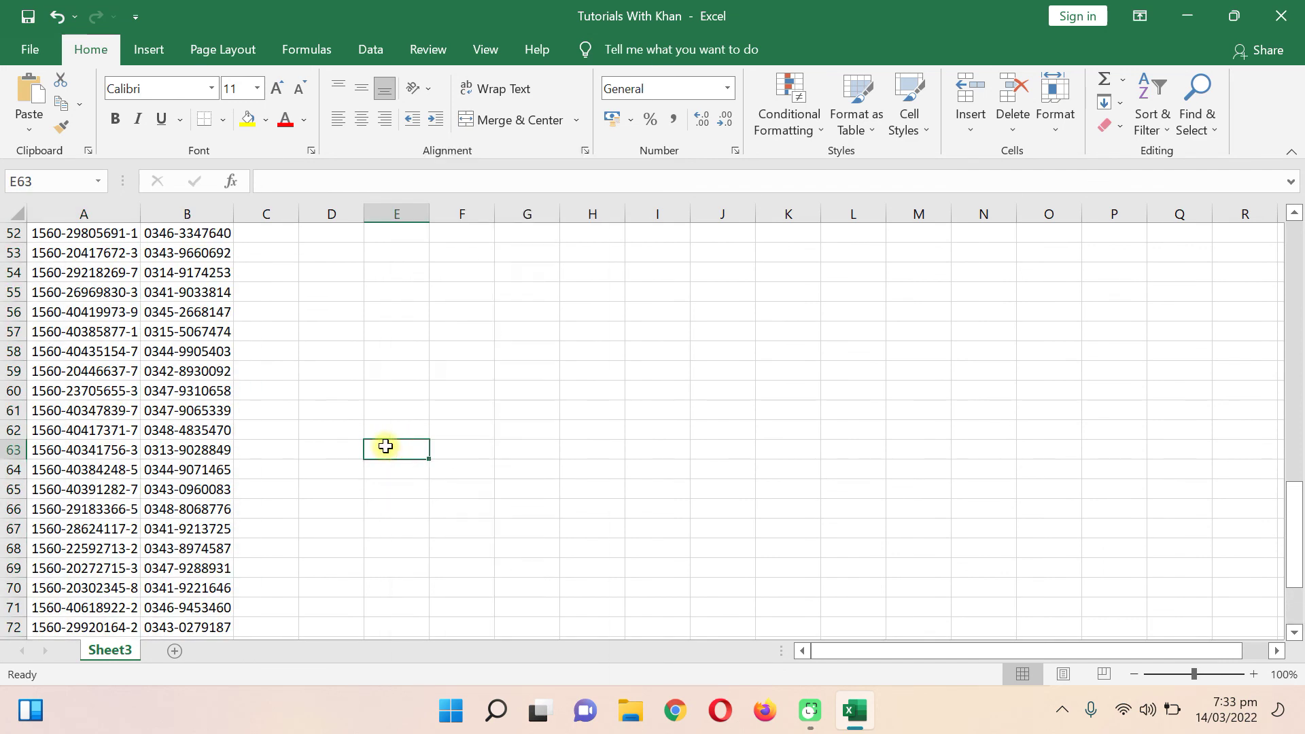